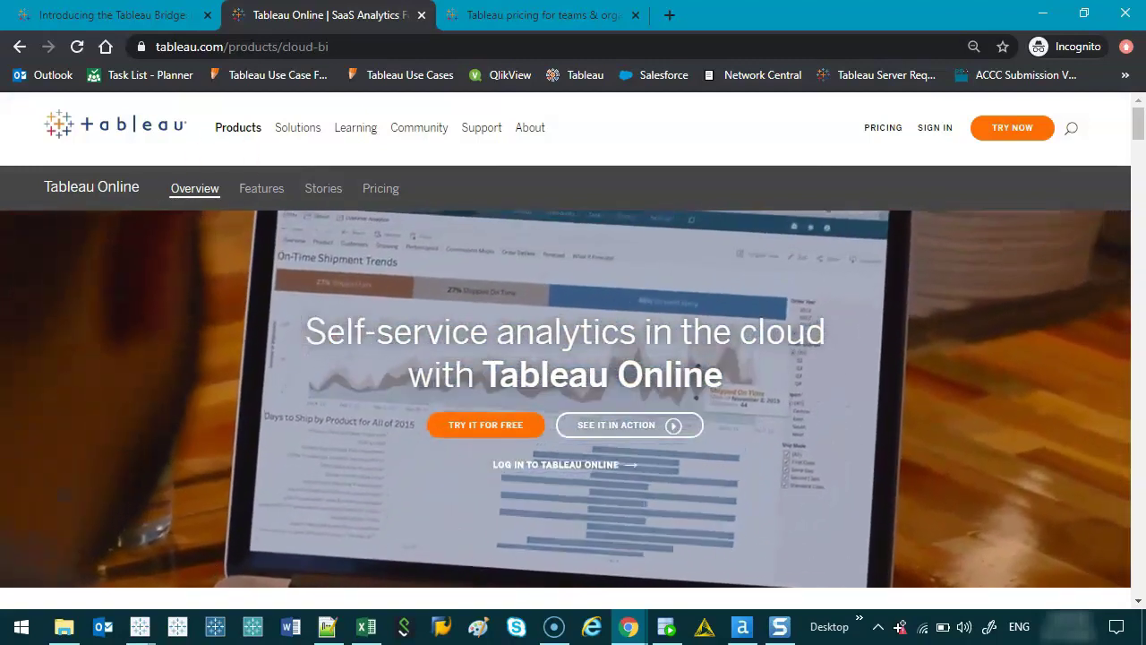
# - Check the $42 Explorer price on the pricing page and compute 42×12 in the calculator
pyautogui.hotkey('ctrl', 'Tab')
pyautogui.scroll(-3, 649, 315)
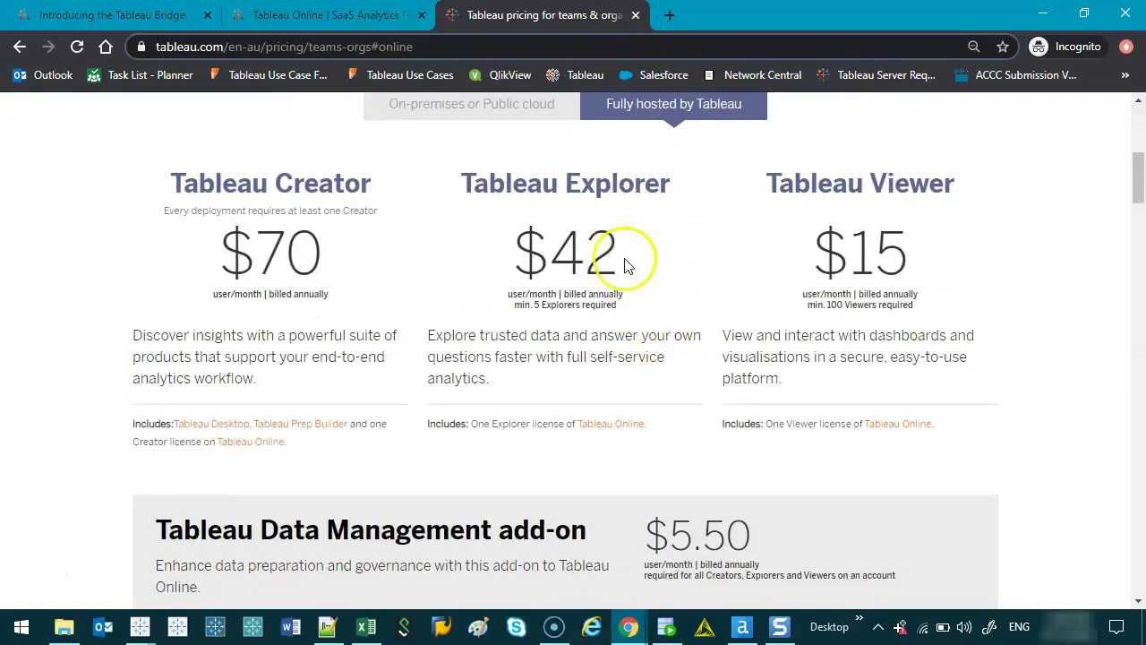
pyautogui.press('XF86Calculator')
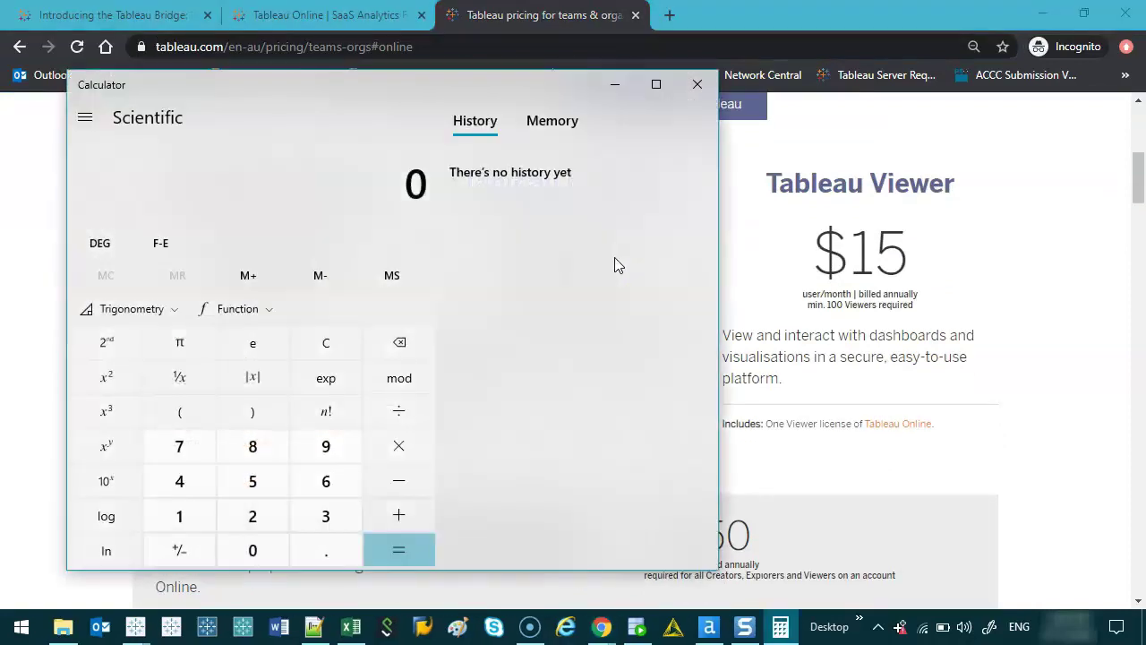
pyautogui.write('42*12')
pyautogui.press('Return')
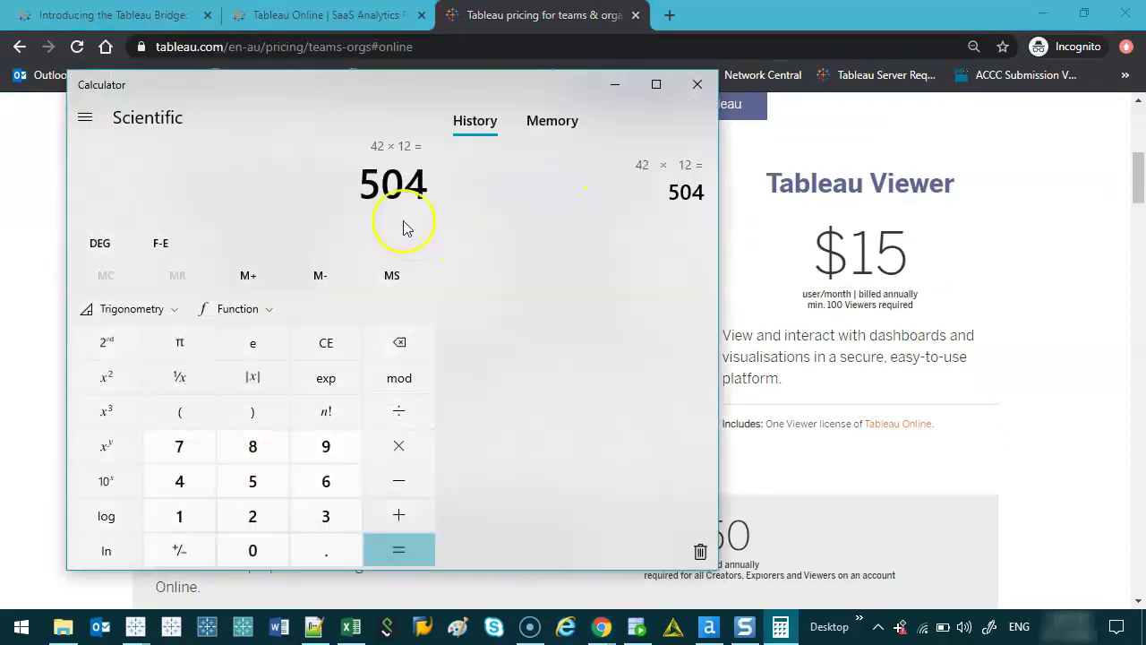
pyautogui.click(697, 84)
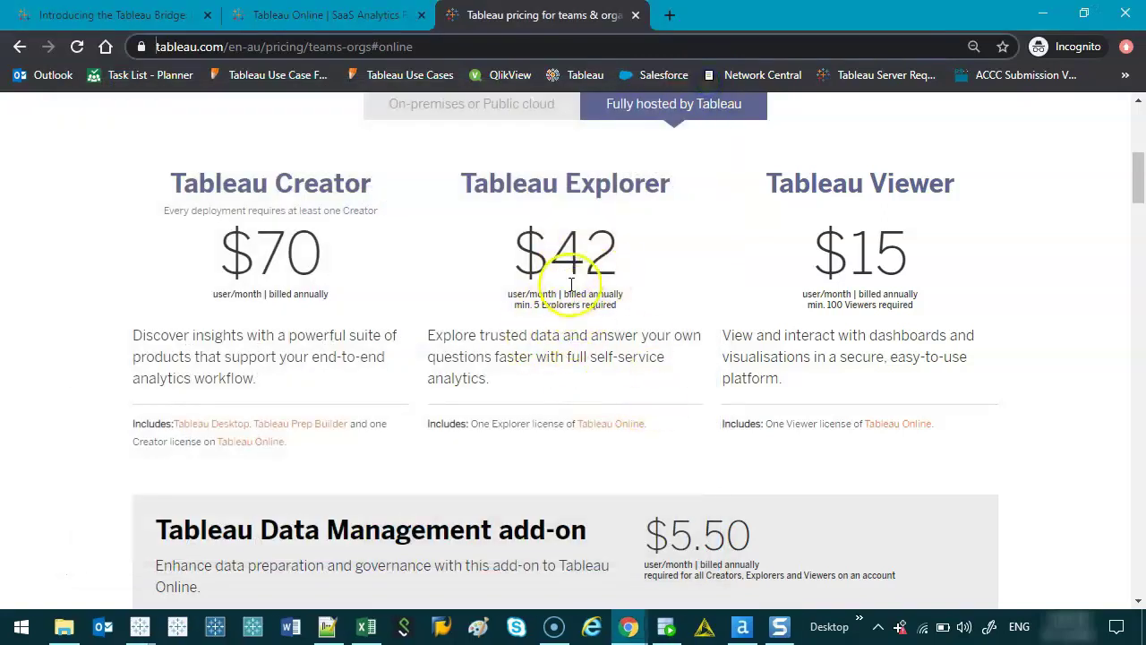
pyautogui.click(617, 262)
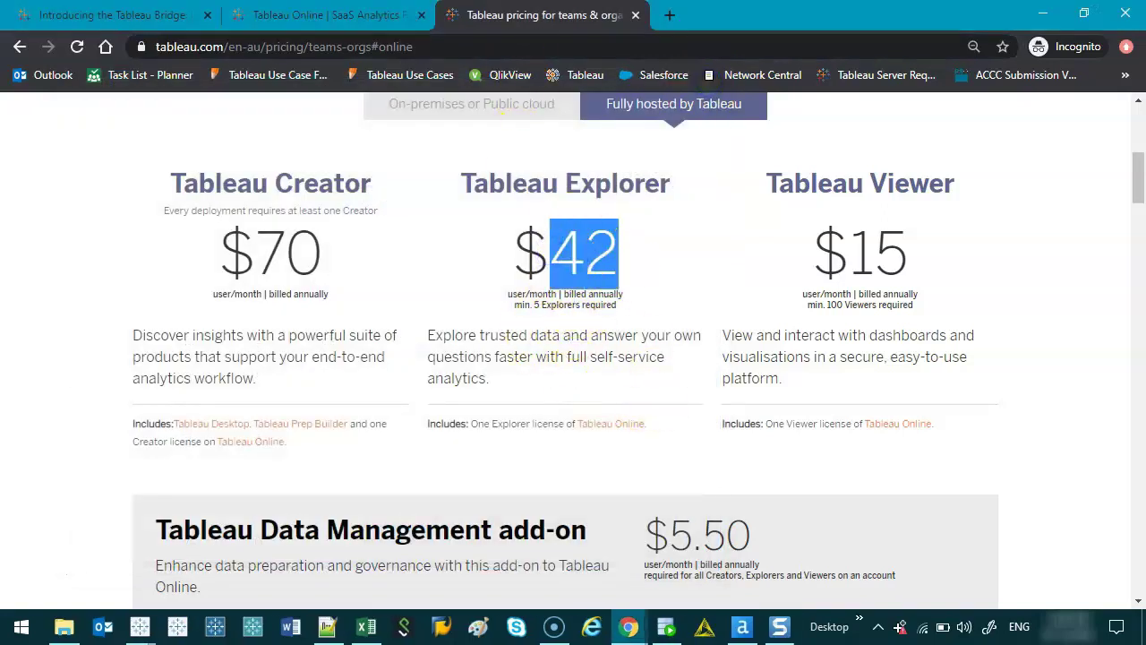
pyautogui.click(358, 14)
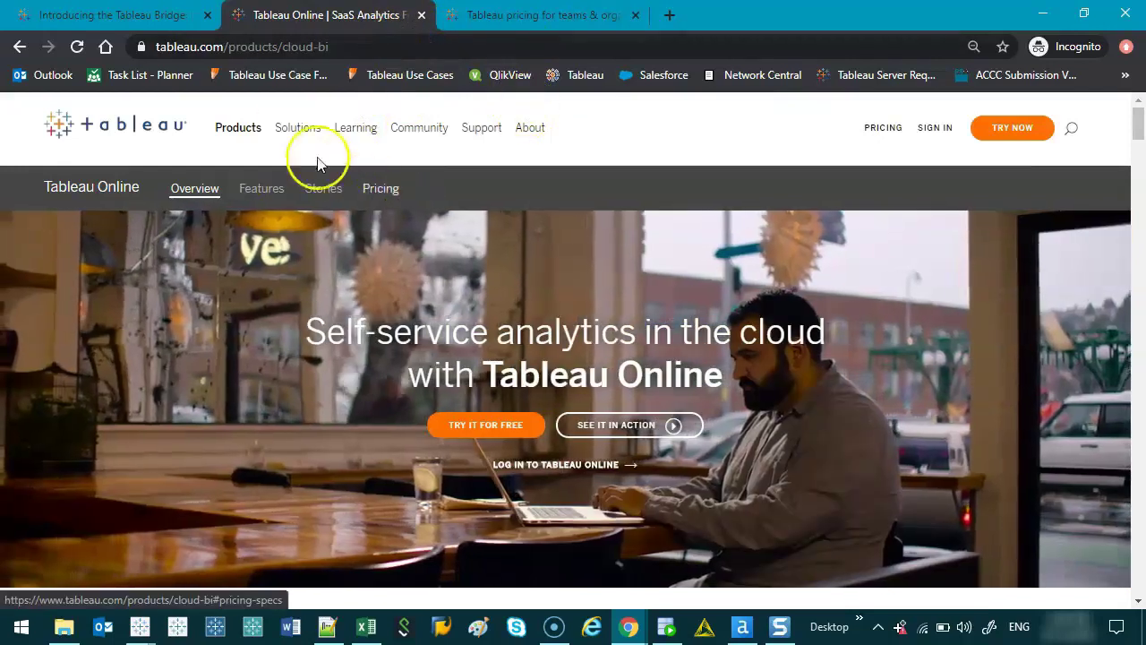
# - Open the Tableau Online free-trial sign-up form and zoom out so it fits
pyautogui.moveTo(234, 130)
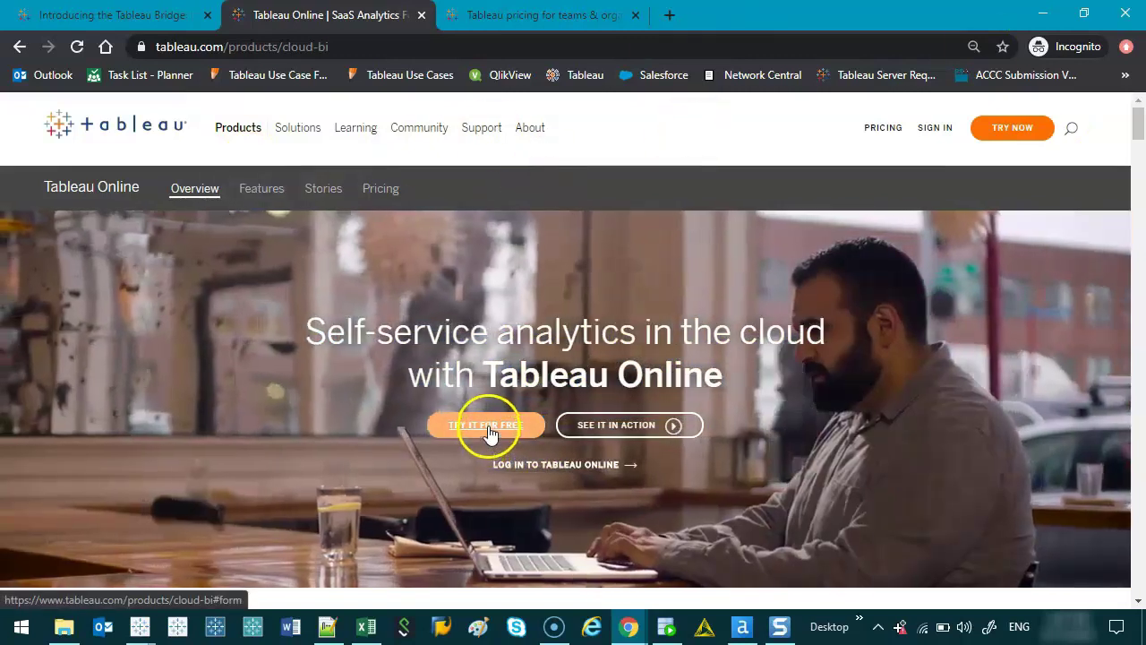
pyautogui.click(488, 426)
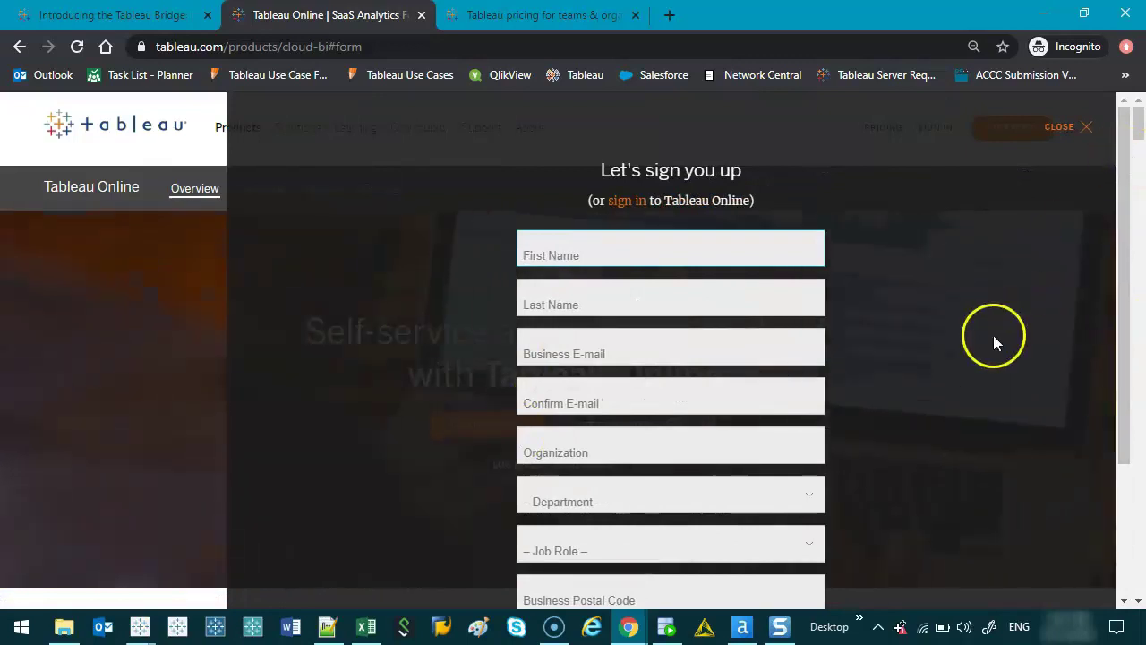
pyautogui.hotkey('ctrl', '-')
pyautogui.hotkey('ctrl', '-')
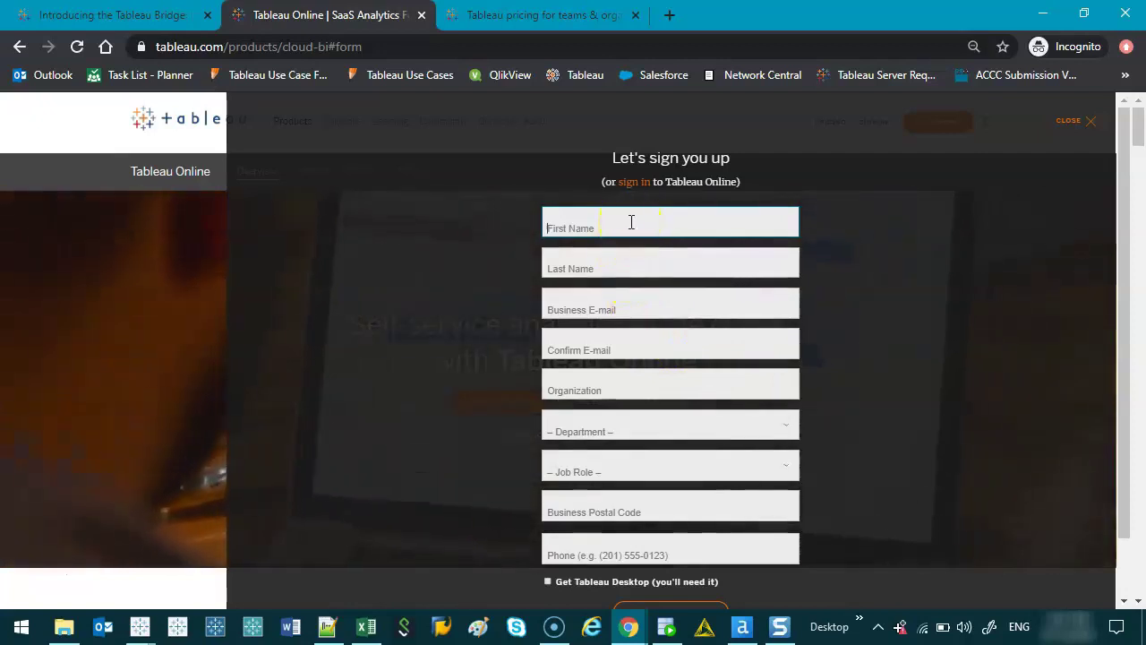
# - Enter the first name, last name and business e-mail address
pyautogui.press('Tab')
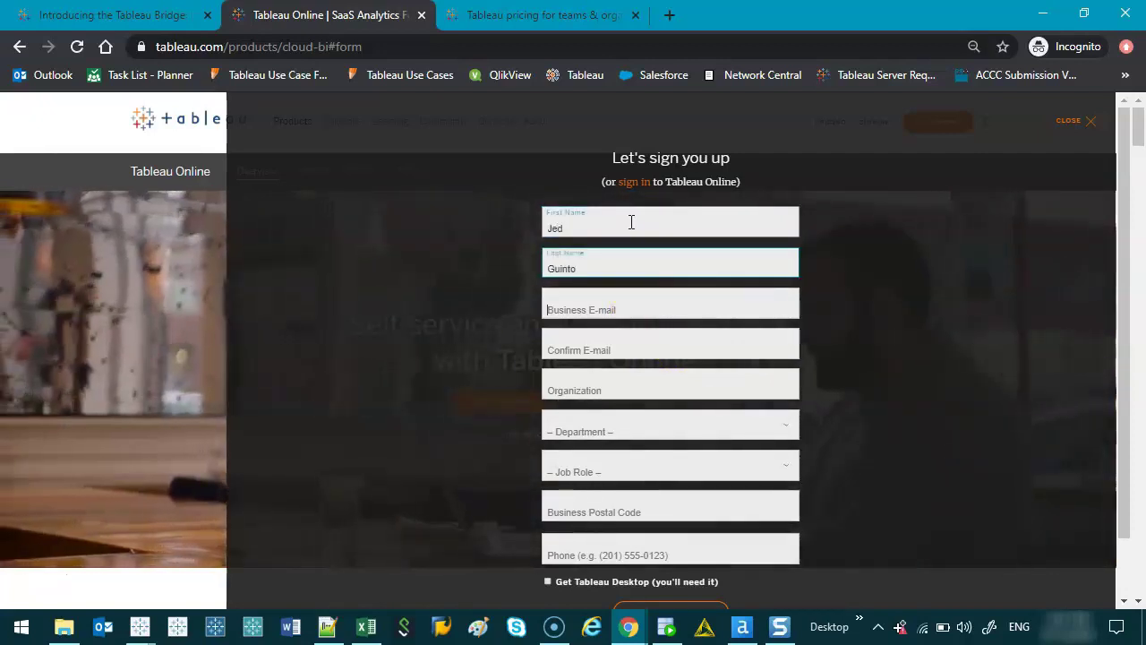
pyautogui.press('Tab')
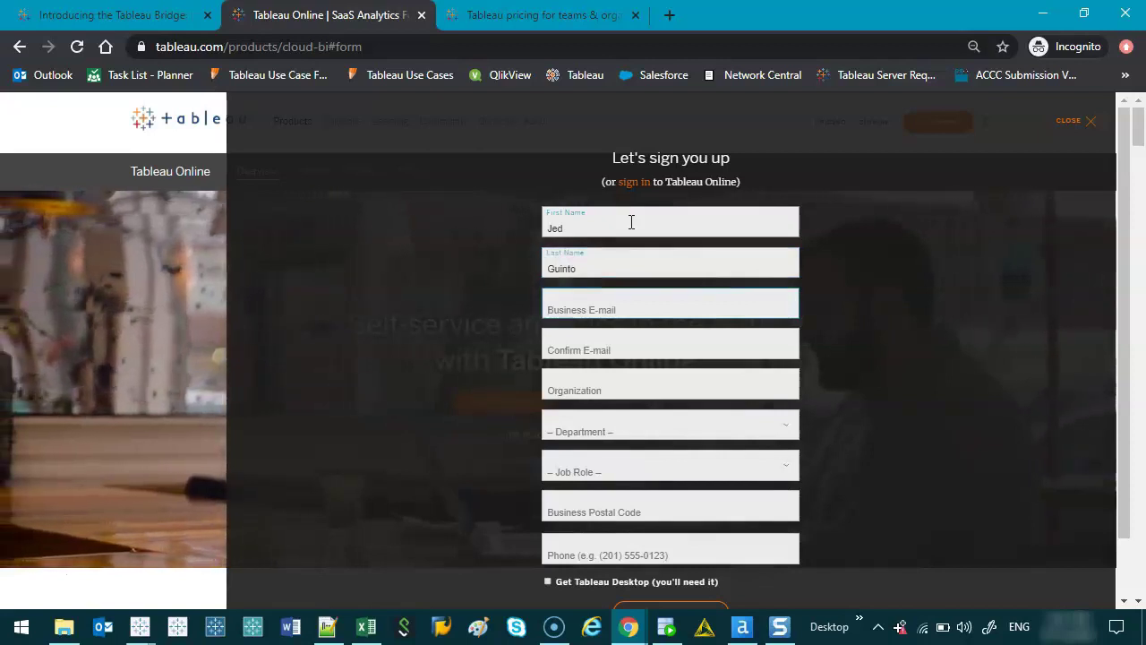
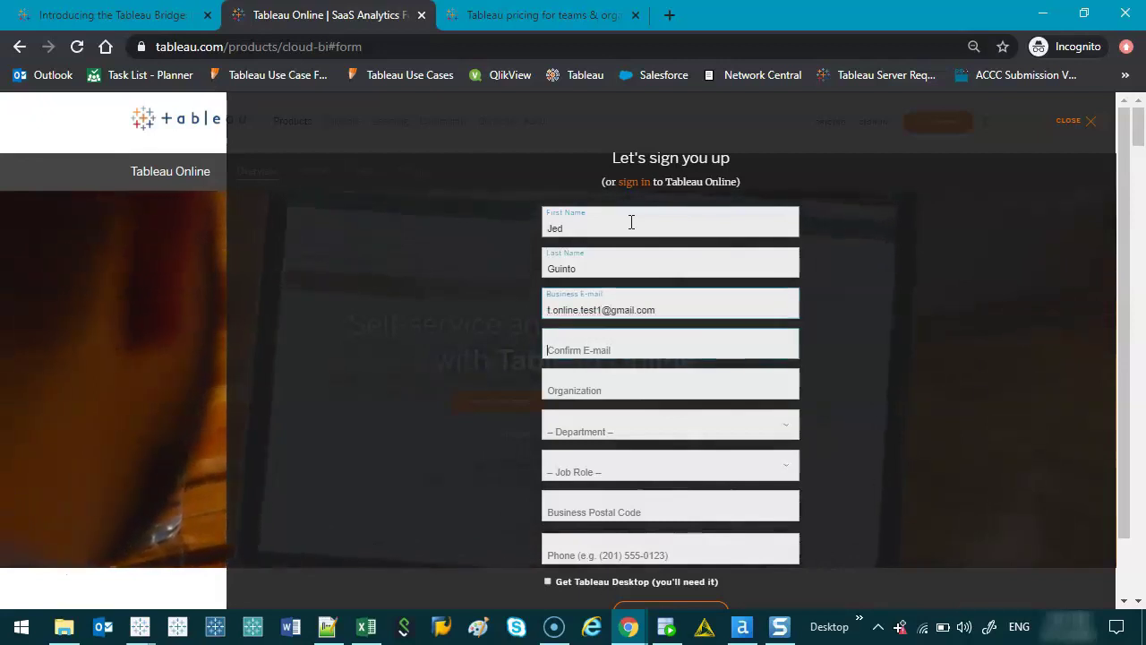
# - Paste the e-mail into Confirm E-mail and enter organization 'Jellyman Industries'
pyautogui.click(642, 185)
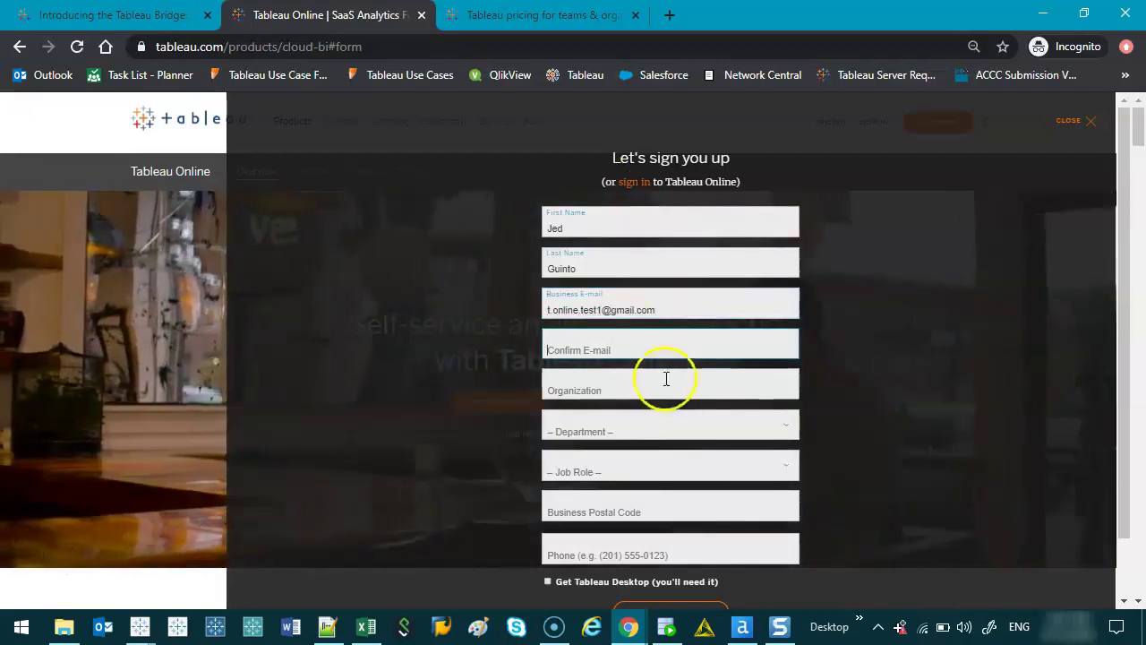
pyautogui.moveTo(656, 309); pyautogui.dragTo(594, 352)
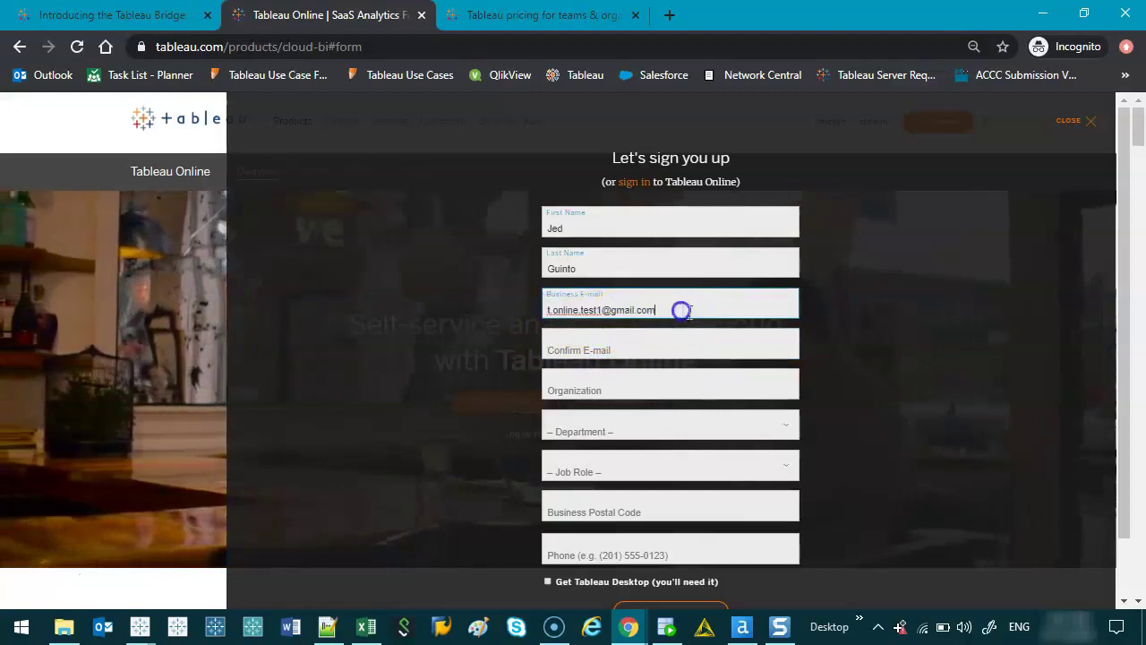
pyautogui.moveTo(678, 307); pyautogui.dragTo(540, 302)
pyautogui.hotkey('ctrl', 'c')
pyautogui.click(590, 350)
pyautogui.hotkey('ctrl', 'v')
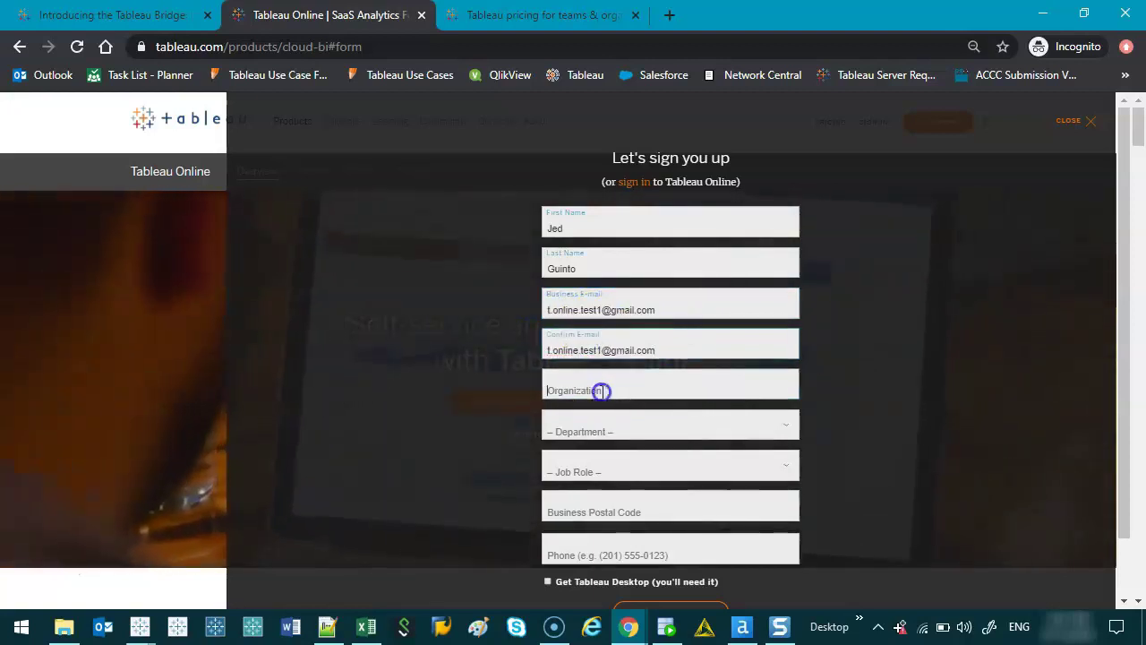
pyautogui.click(600, 391)
pyautogui.write('Jellyman Industries')
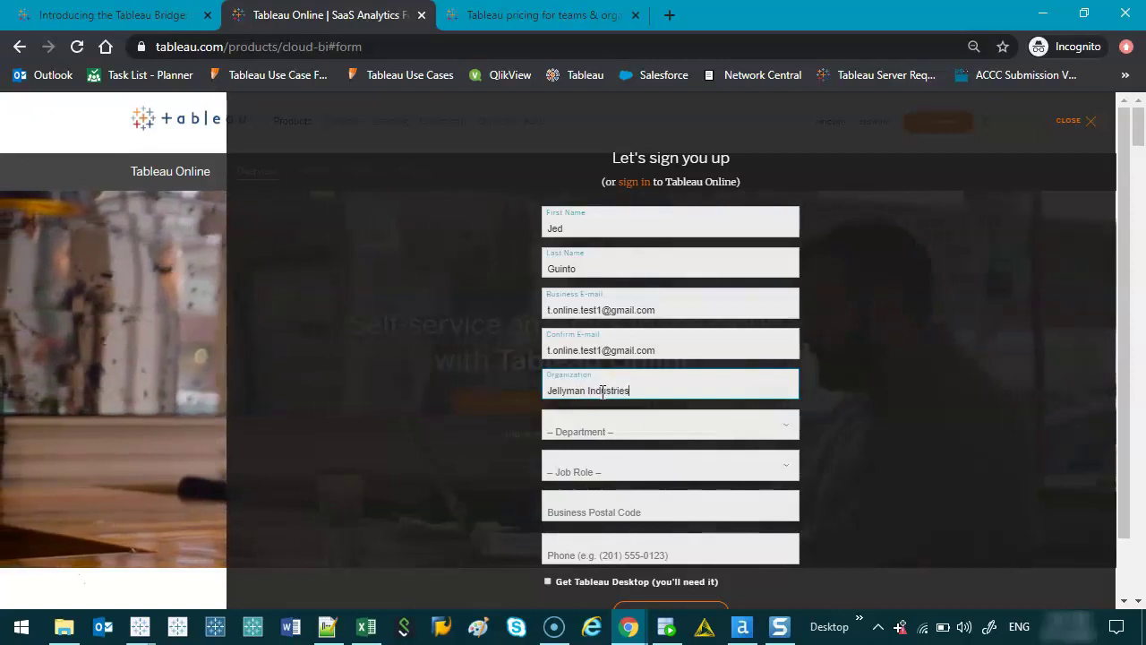
pyautogui.click(609, 432)
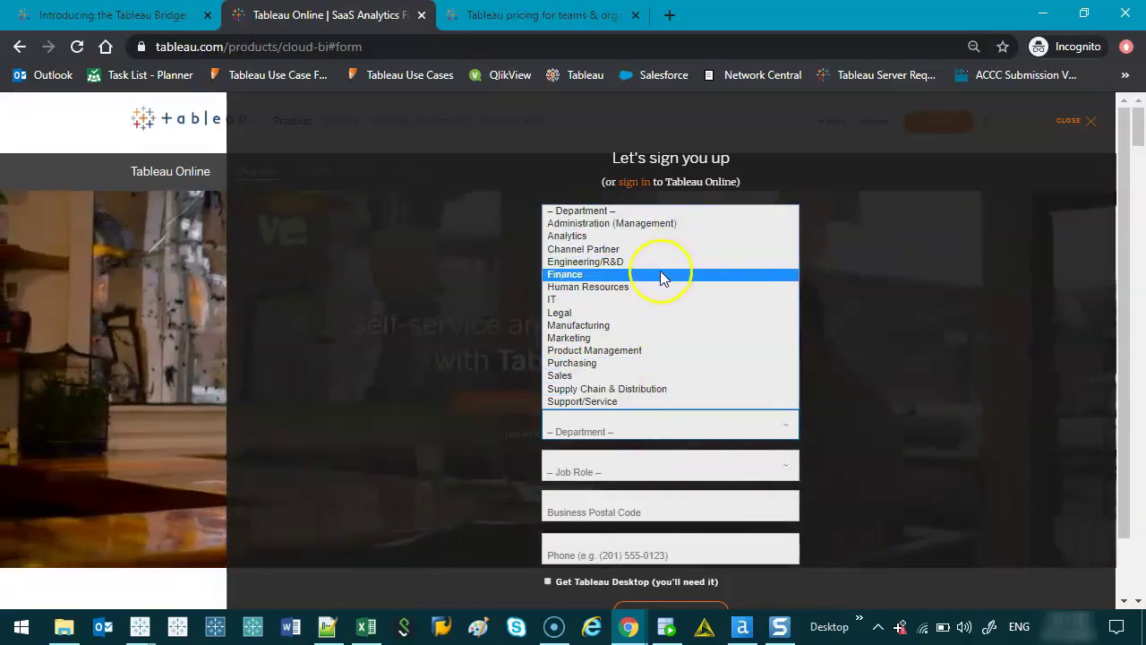
# - Set Department to Finance and Job Role to Architect
pyautogui.click(663, 275)
pyautogui.scroll(-1, 632, 396)
pyautogui.click(631, 390)
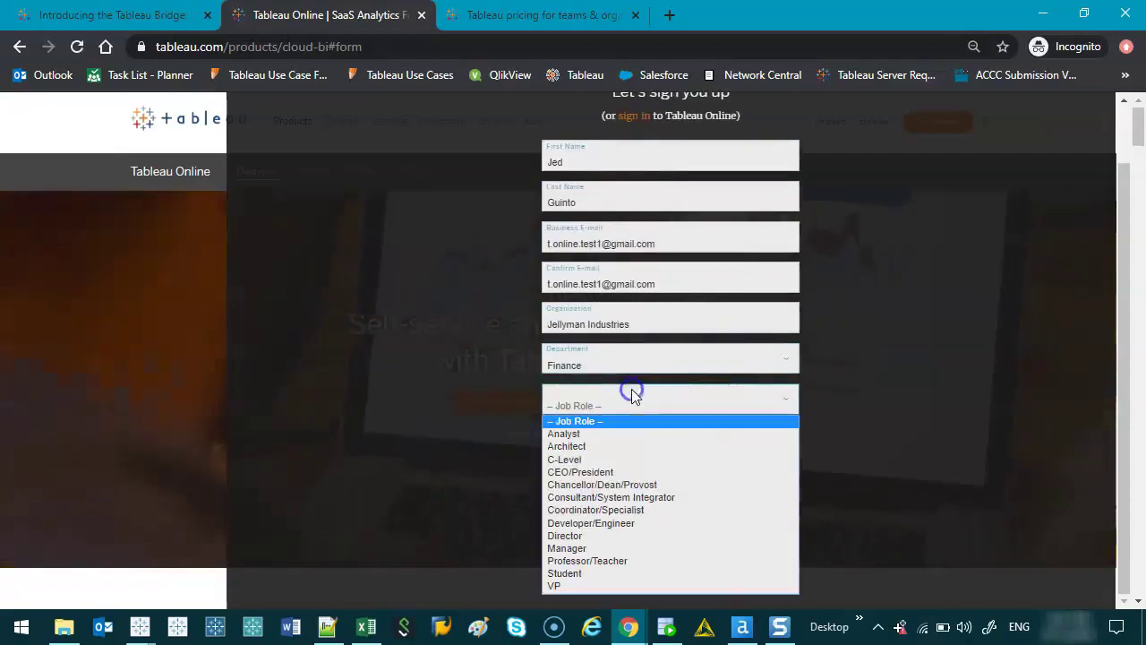
pyautogui.click(621, 446)
# - Enter postcode 3000 with the Melbourne VIC location and a phone number, then request the trial
pyautogui.click(670, 440)
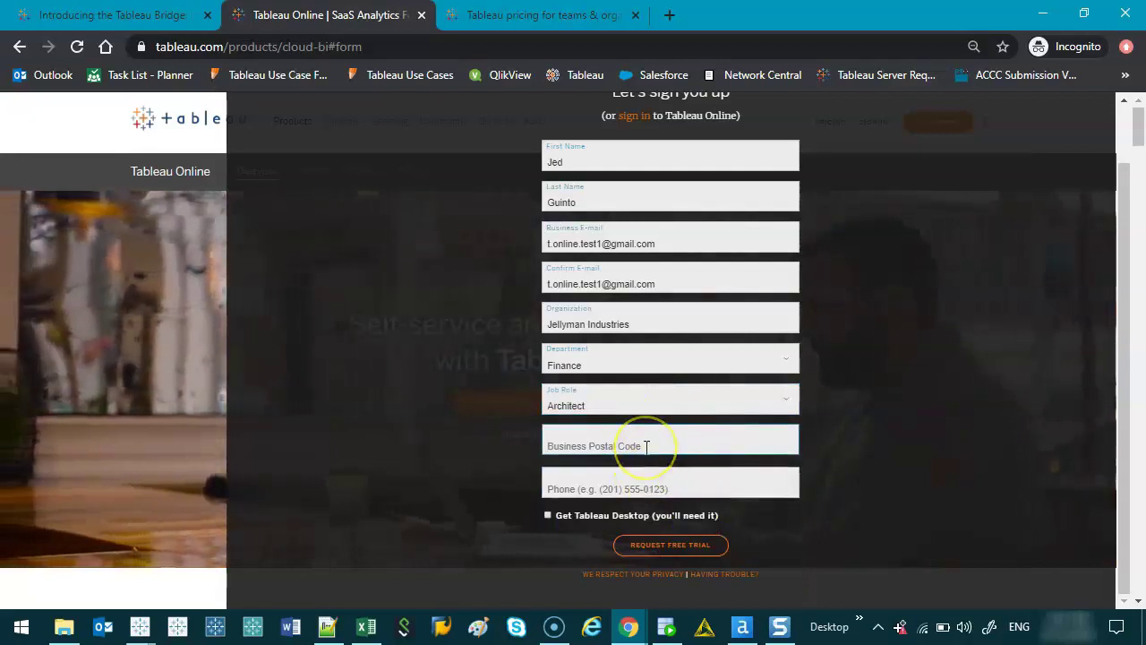
pyautogui.write('3000')
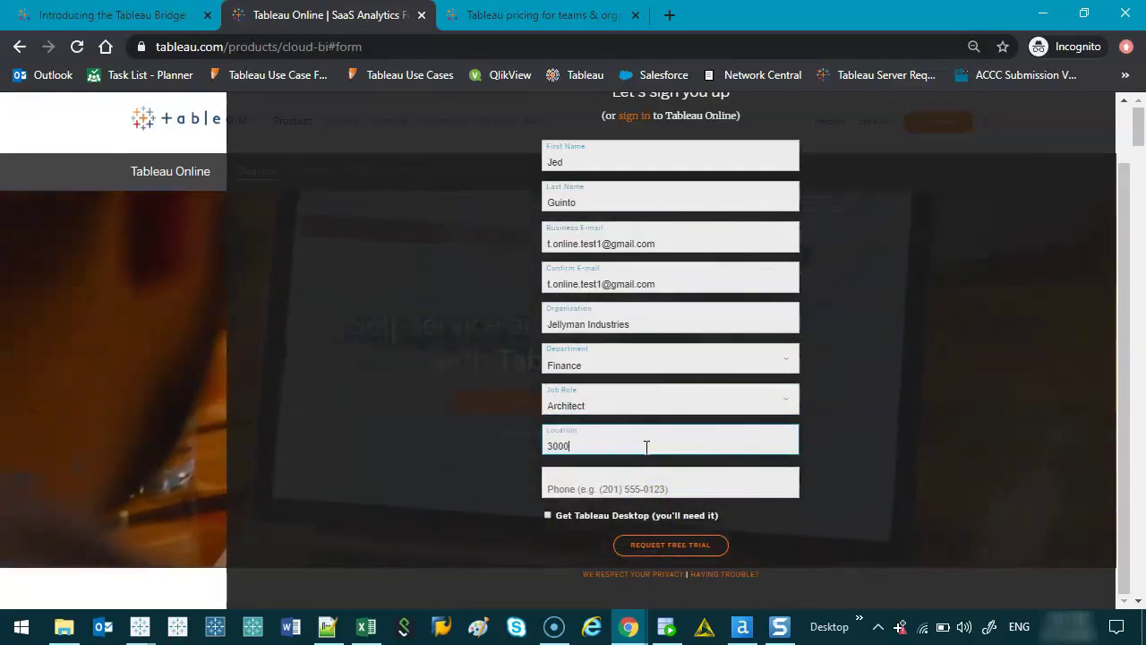
pyautogui.click(592, 465)
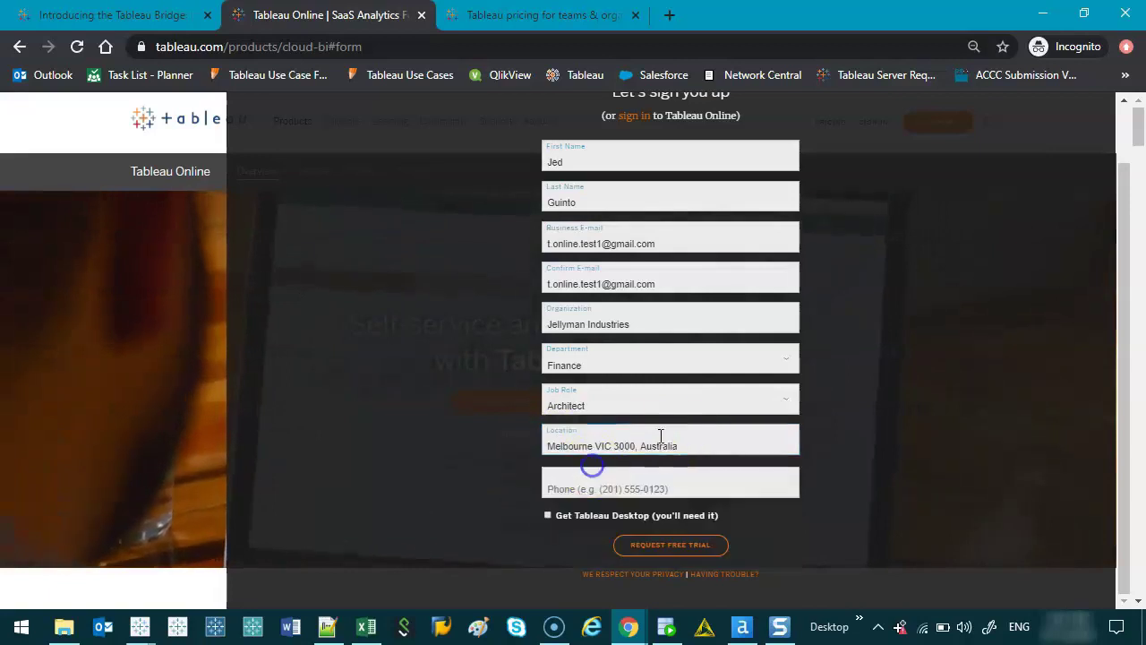
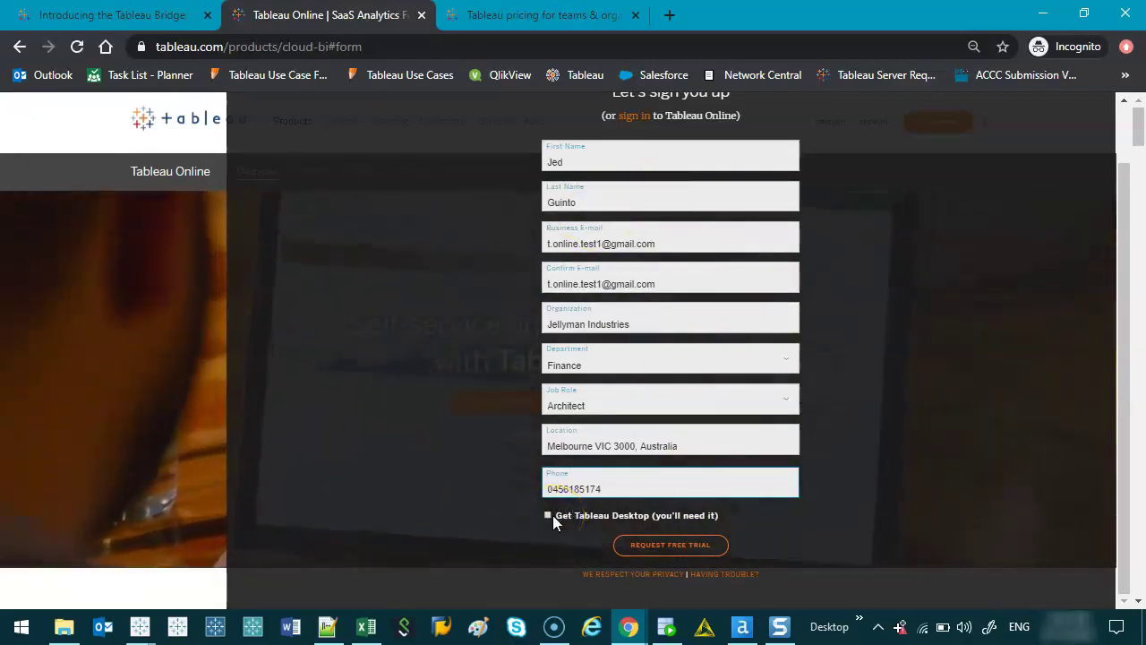
pyautogui.click(663, 548)
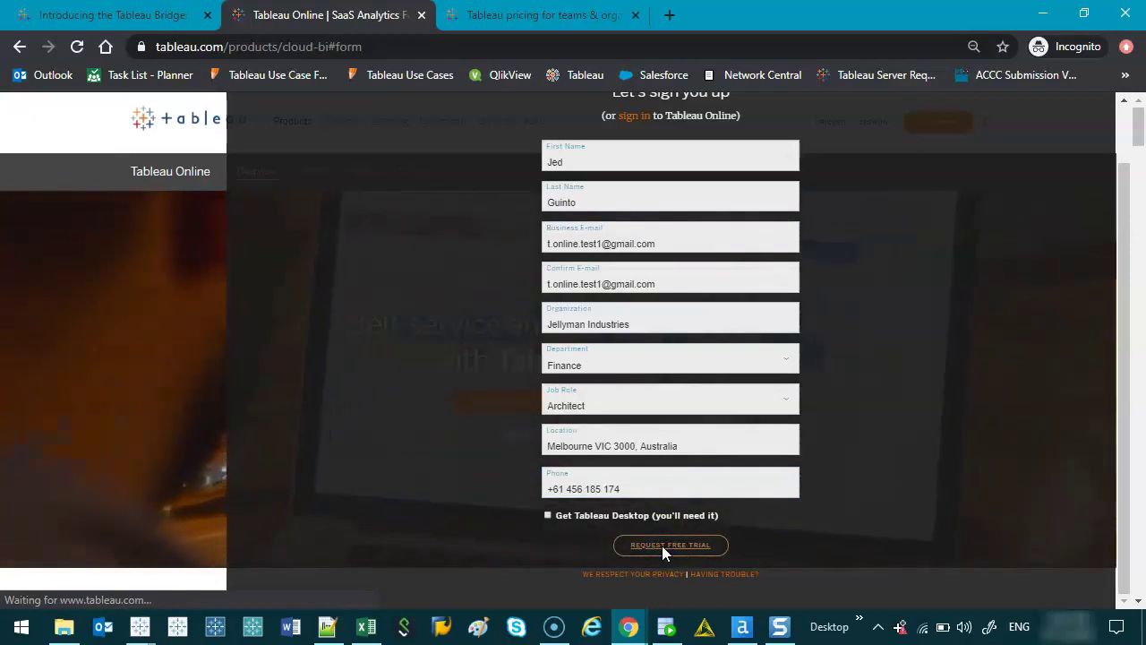
pyautogui.click(681, 539)
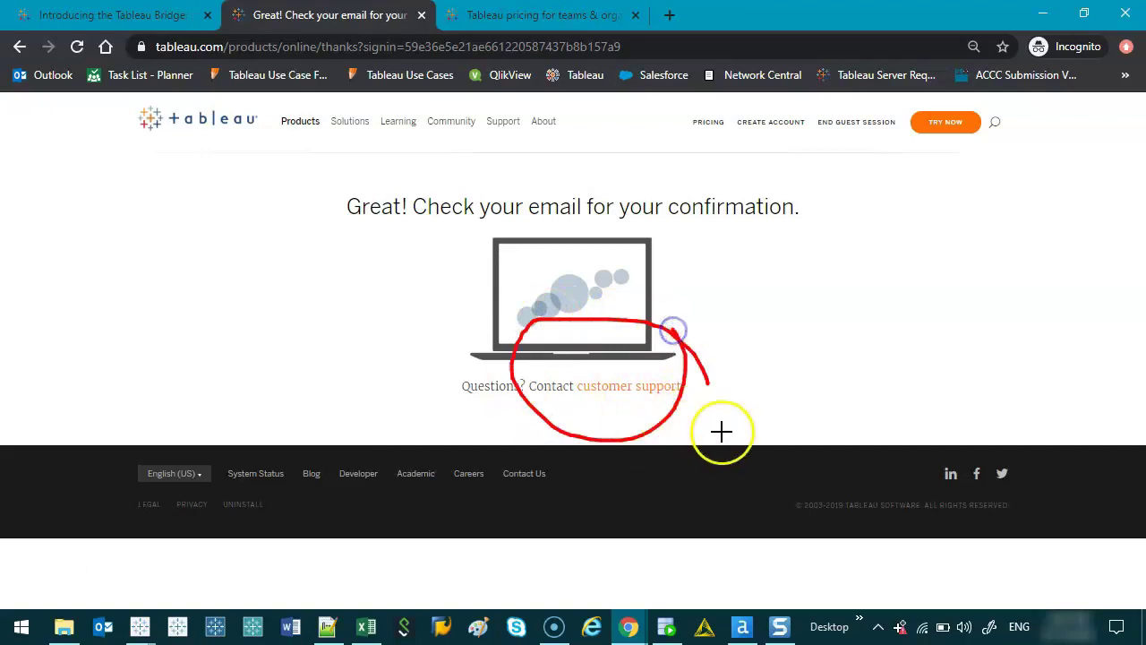
# - Dismiss the overlay on the 'check your e-mail' confirmation page
pyautogui.press('Escape')
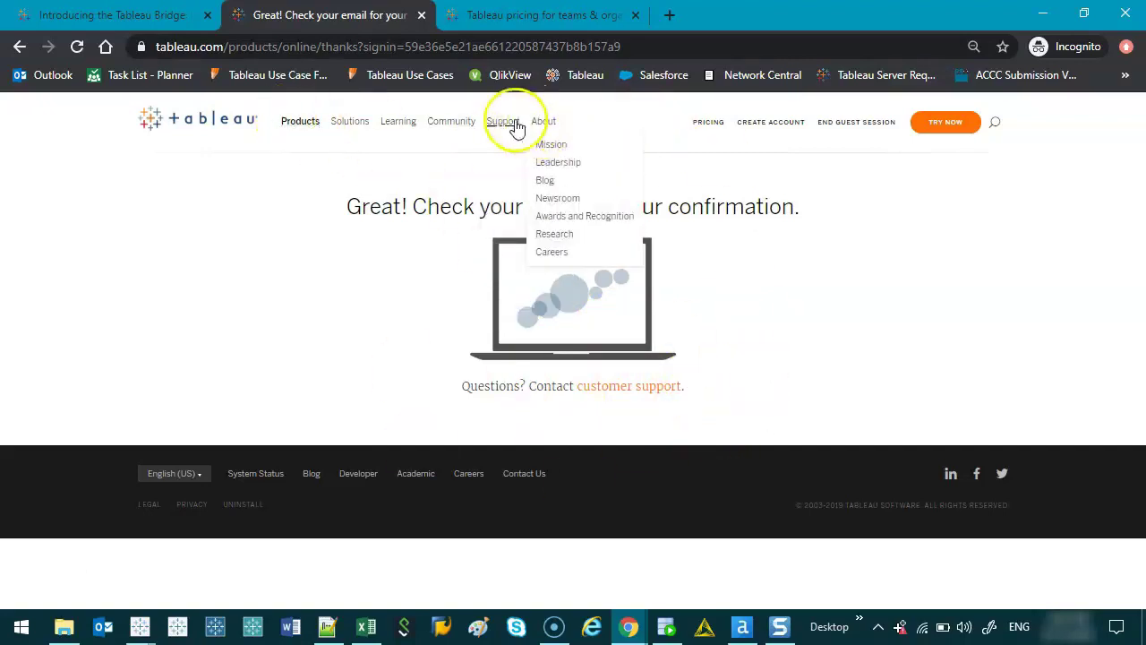
pyautogui.moveTo(494, 125)
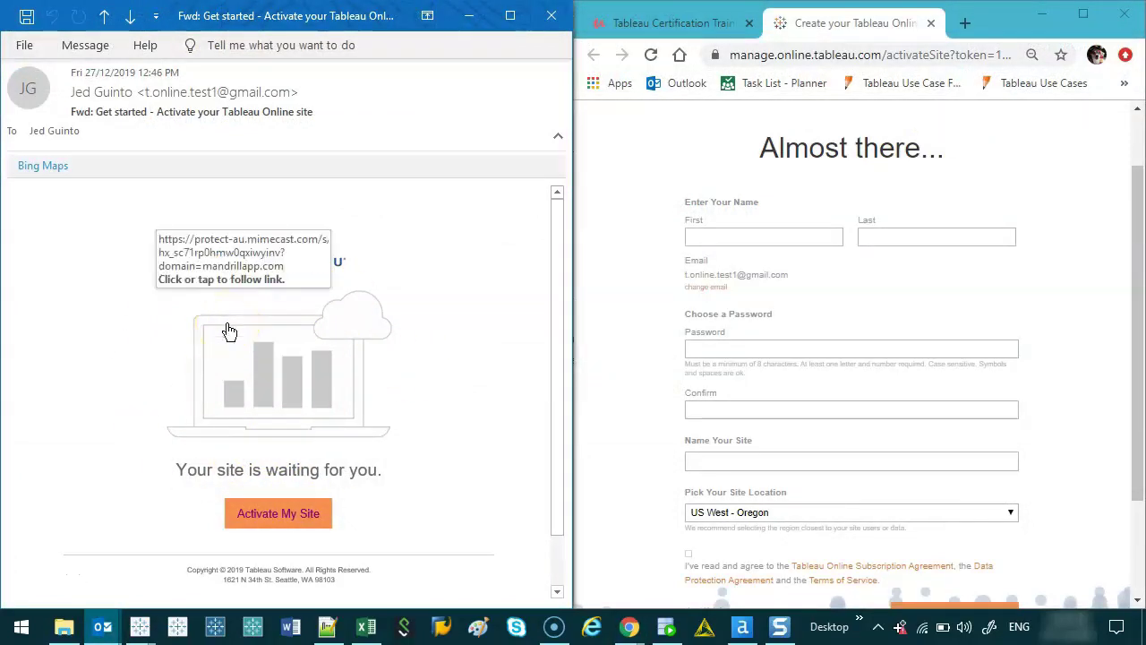
pyautogui.click(183, 283)
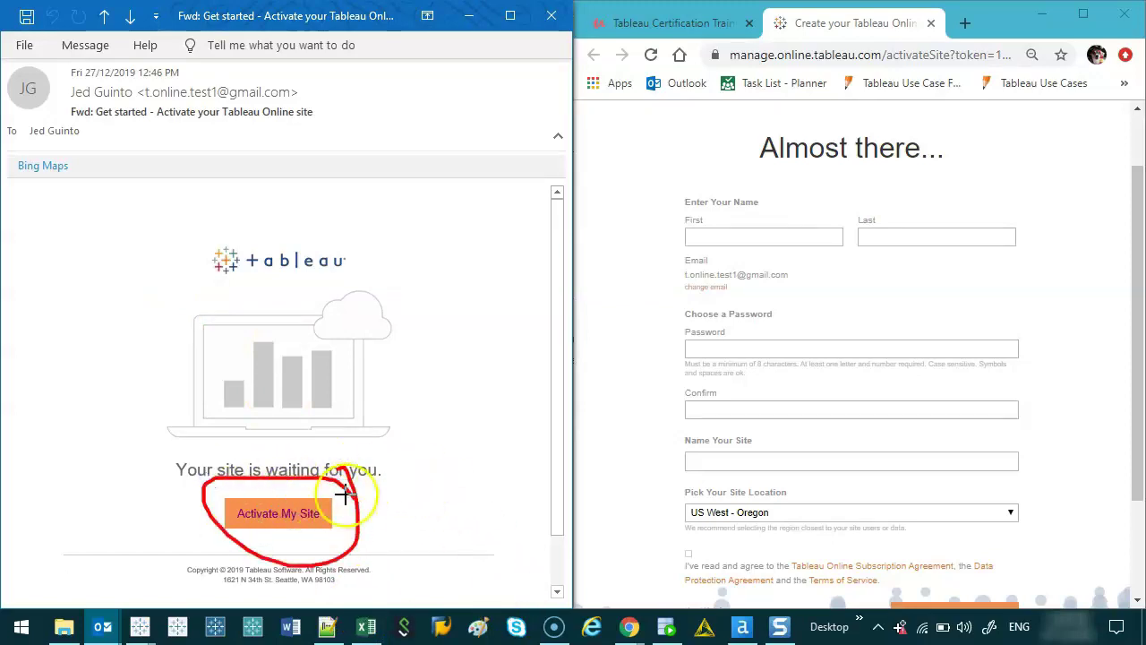
pyautogui.moveTo(528, 398); pyautogui.dragTo(617, 347)
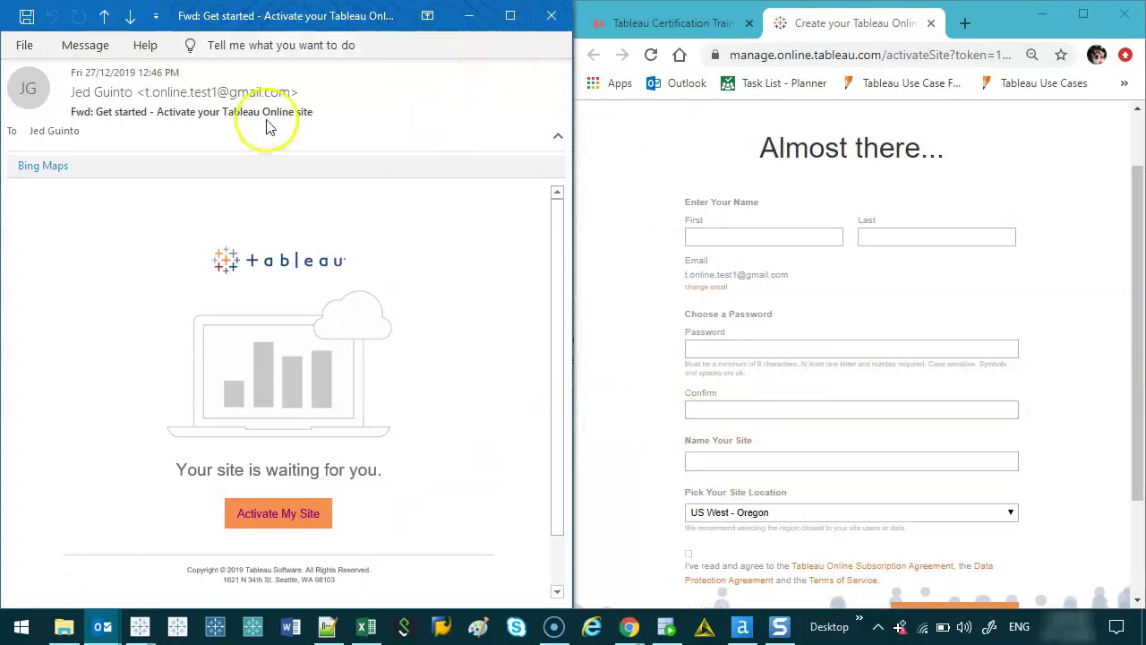
# - Enter your name, the password twice, and site name 'Project Jellyman'
pyautogui.click(732, 237)
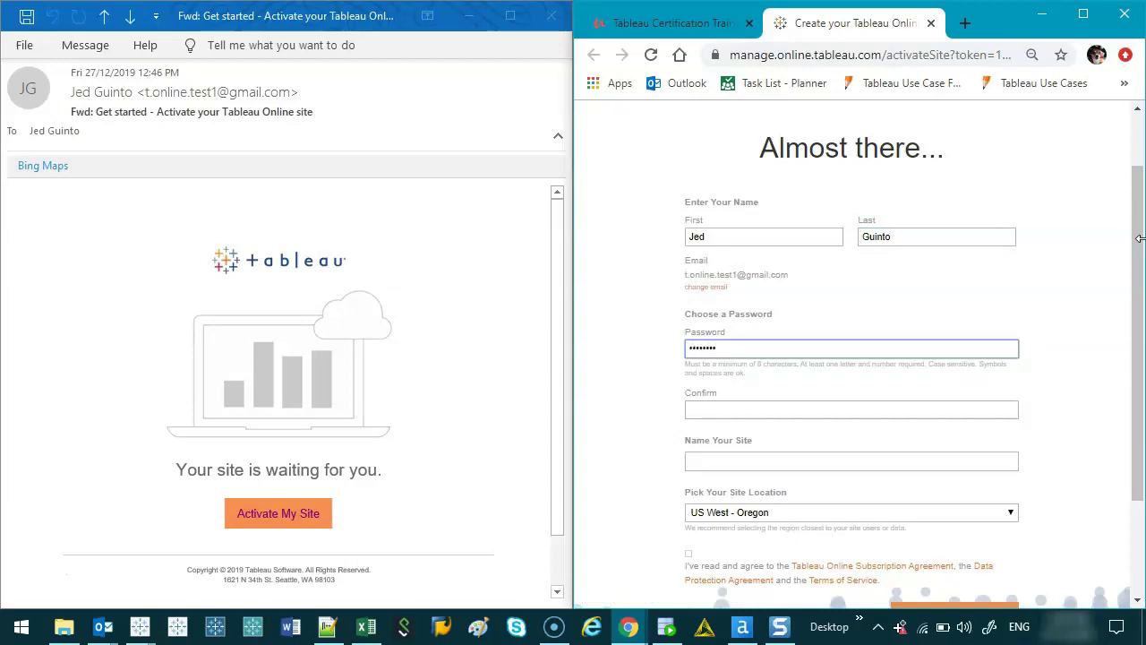
pyautogui.click(850, 413)
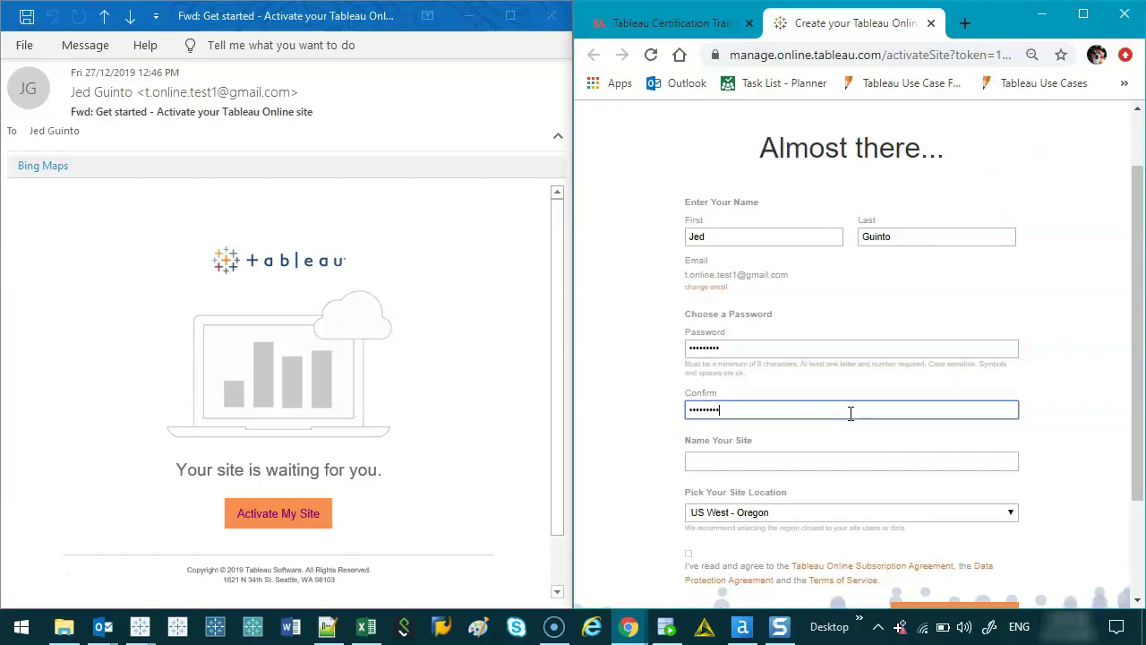
pyautogui.click(808, 460)
pyautogui.moveTo(1136, 327); pyautogui.dragTo(1135, 379)
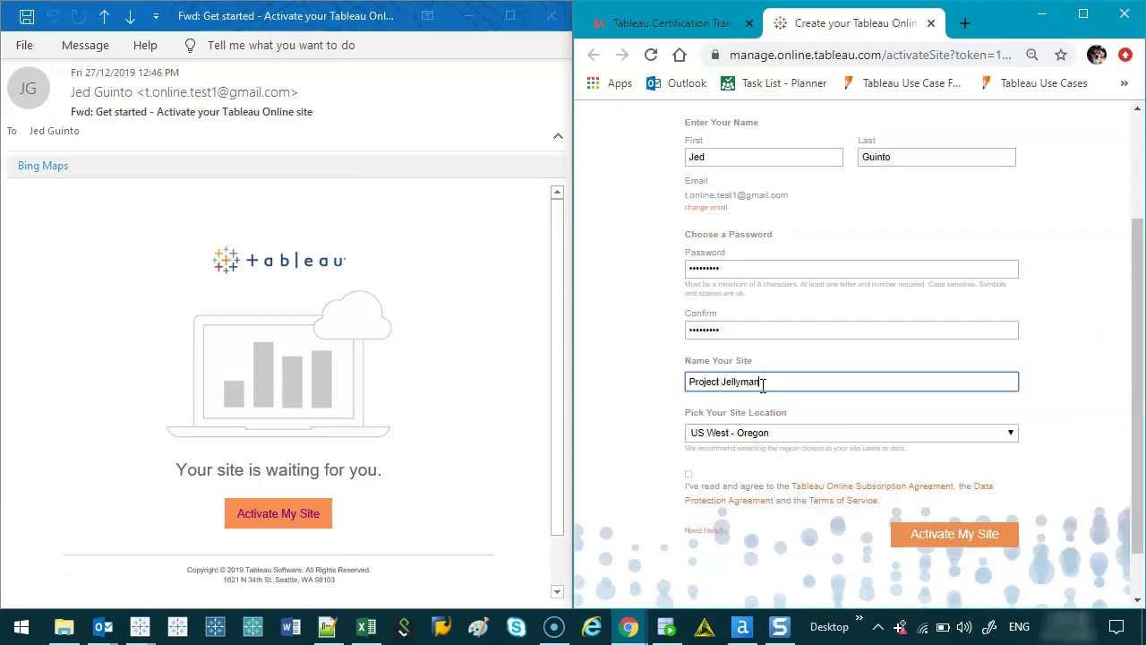
# - Choose US East - Virginia as the site location and accept the agreements
pyautogui.click(932, 433)
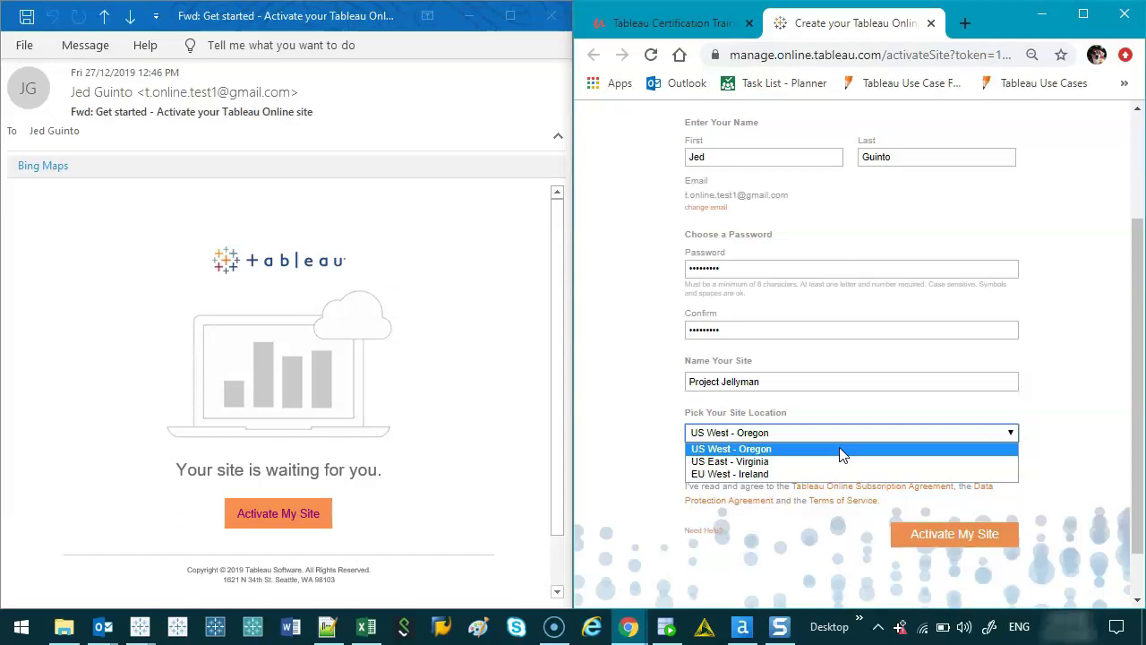
pyautogui.click(792, 462)
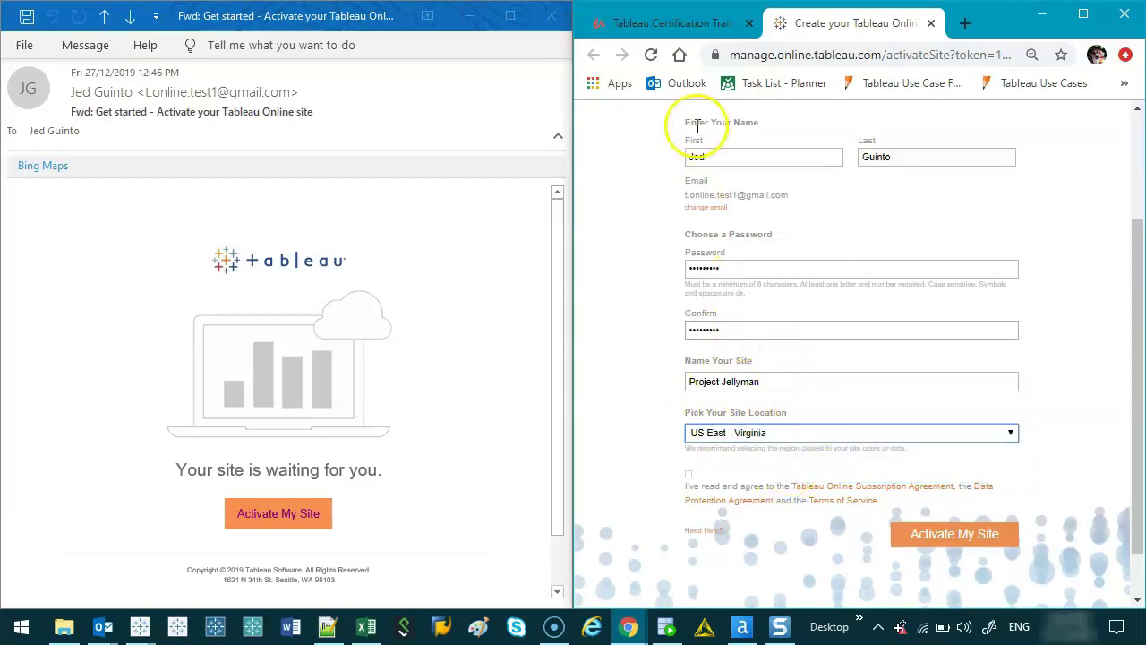
pyautogui.scroll(-1, 852, 394)
pyautogui.scroll(-1, 842, 399)
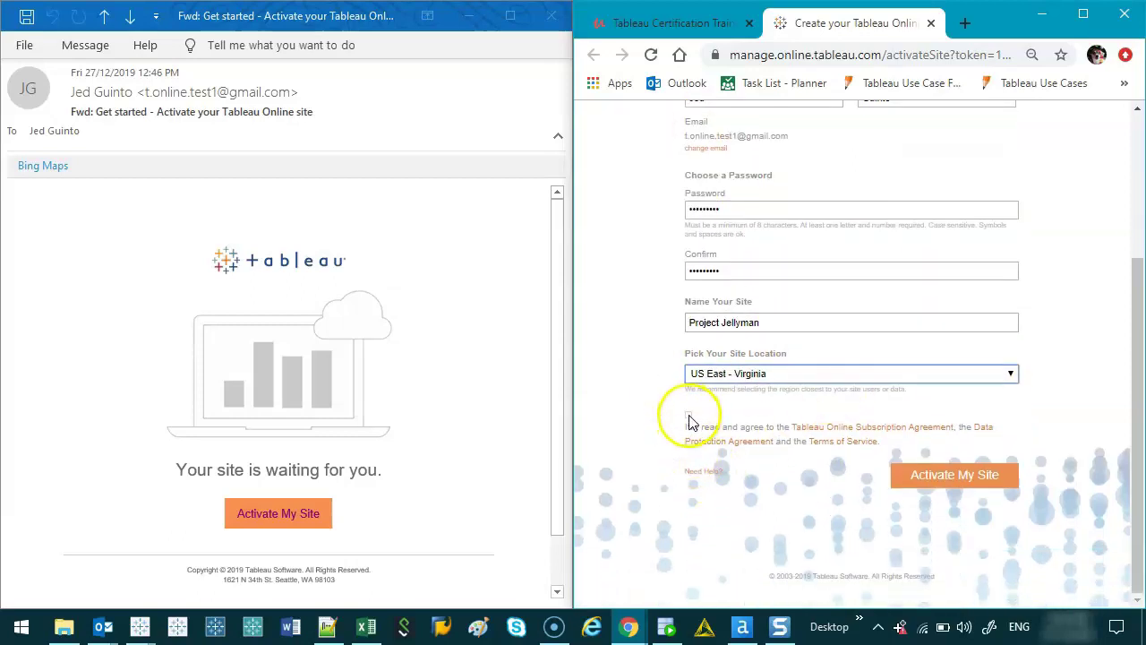
pyautogui.click(689, 417)
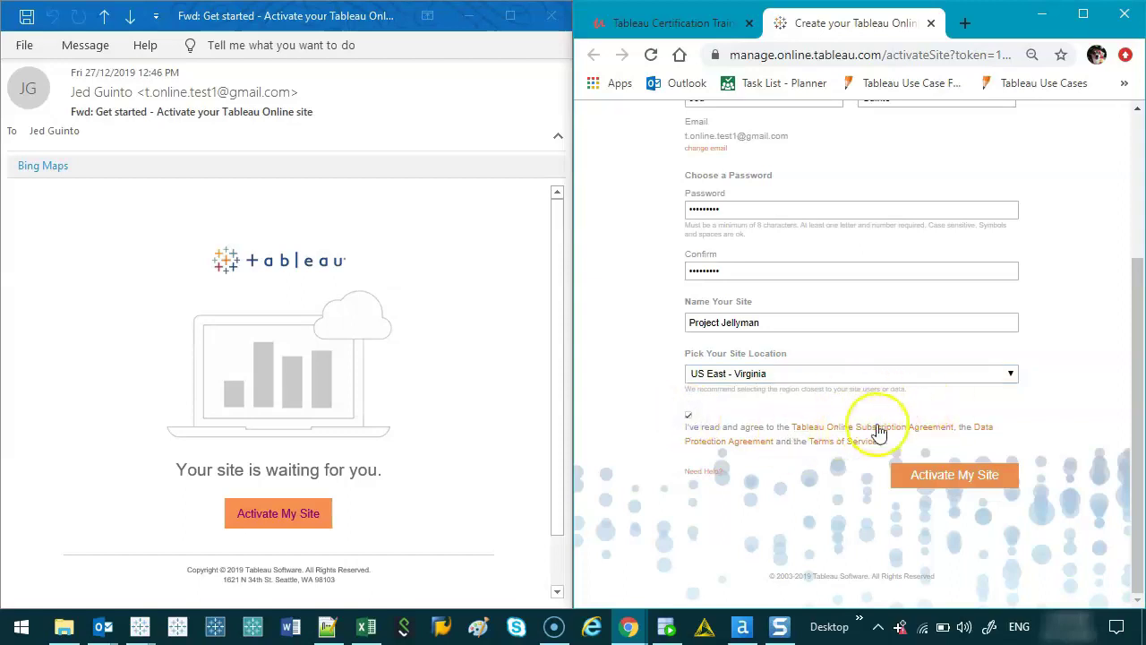
# - Activate the Project Jellyman site with the Activate My Site button
pyautogui.click(978, 481)
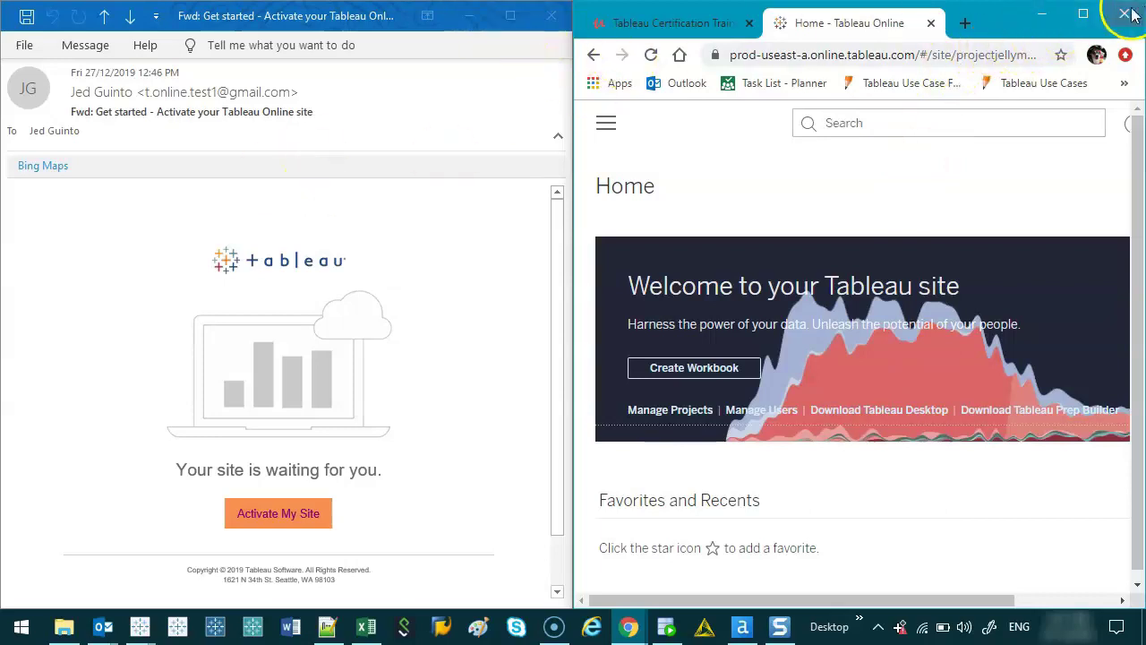
# - Maximize the browser window and zoom the Home page out to 80%
pyautogui.click(1083, 14)
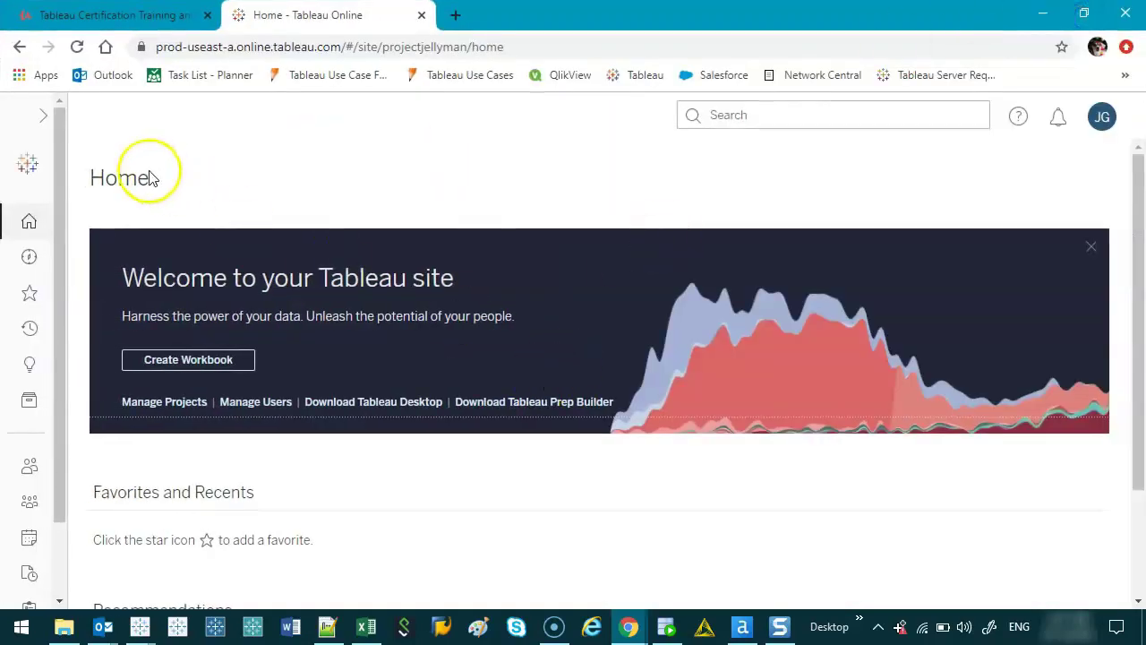
pyautogui.hotkey('ctrl', '-')
pyautogui.hotkey('ctrl', '-')
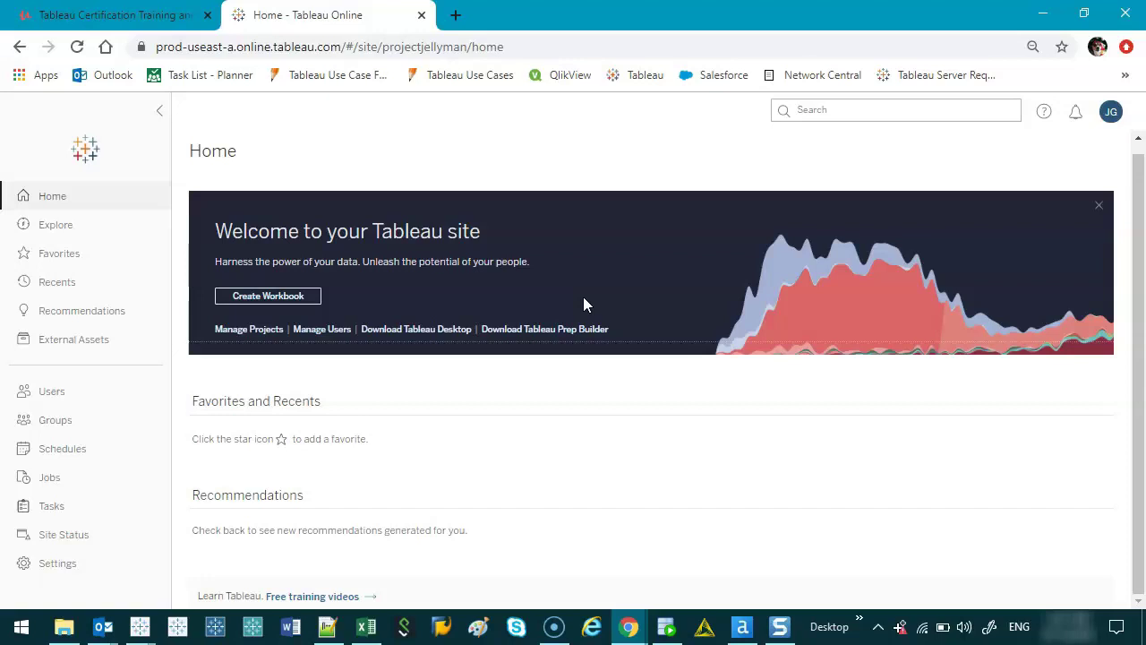
pyautogui.click(526, 286)
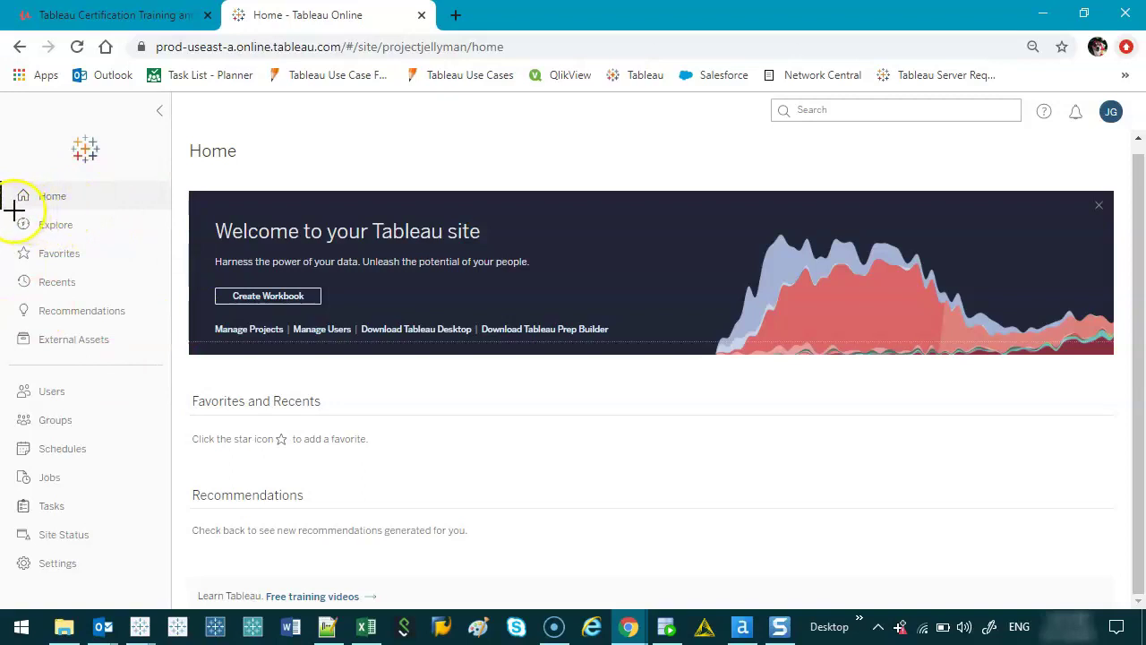
# - Open Explore from the left sidebar to list the default and Samples projects
pyautogui.moveTo(7, 212)
pyautogui.mouseDown()
pyautogui.moveTo(79, 215)
pyautogui.moveTo(101, 233)
pyautogui.moveTo(112, 284)
pyautogui.moveTo(13, 294)
pyautogui.moveTo(10, 199)
pyautogui.mouseUp()
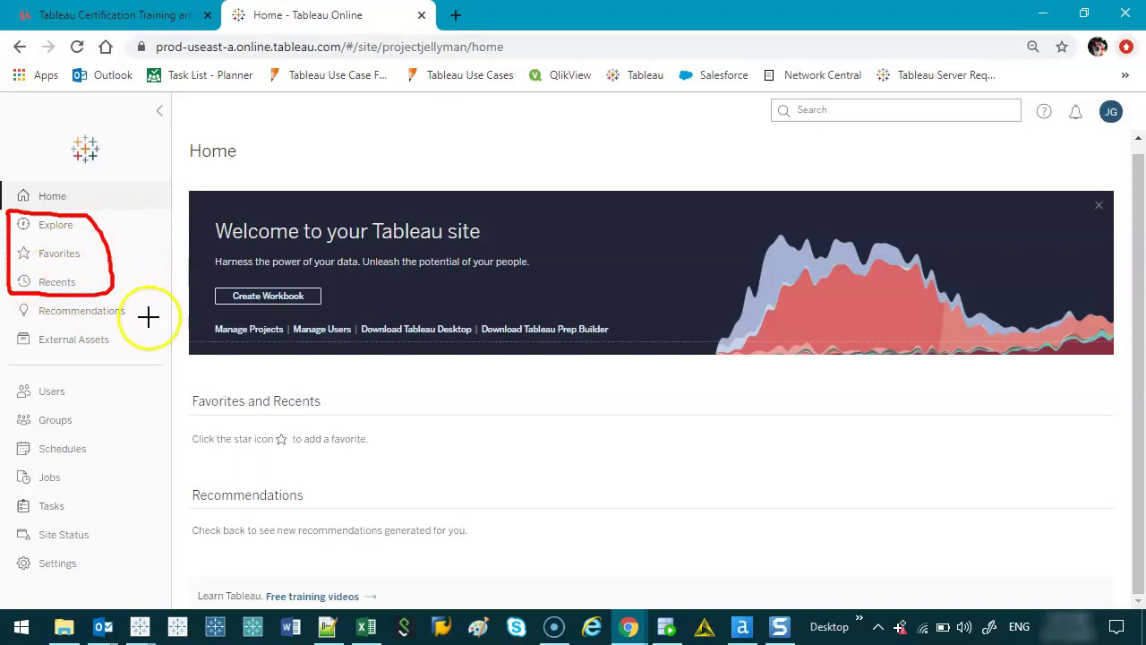
pyautogui.moveTo(2, 387); pyautogui.dragTo(95, 443)
pyautogui.moveTo(113, 506)
pyautogui.mouseDown()
pyautogui.moveTo(18, 573)
pyautogui.moveTo(7, 385)
pyautogui.mouseUp()
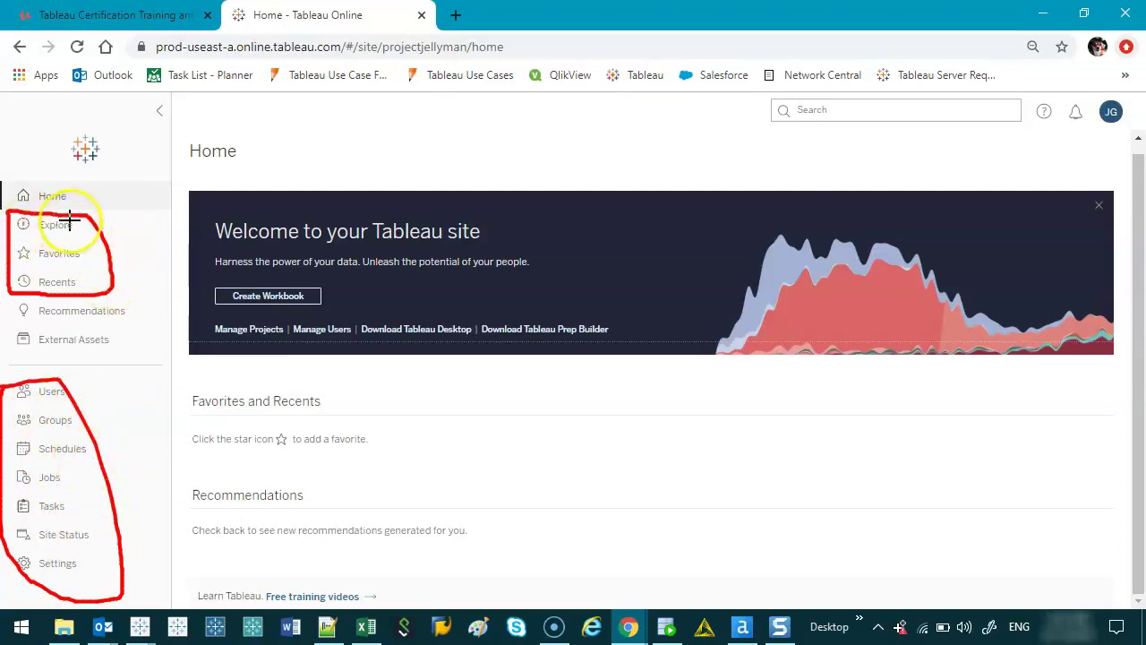
pyautogui.moveTo(77, 217)
pyautogui.mouseDown()
pyautogui.moveTo(38, 207)
pyautogui.moveTo(11, 217)
pyautogui.moveTo(57, 247)
pyautogui.moveTo(94, 219)
pyautogui.mouseUp()
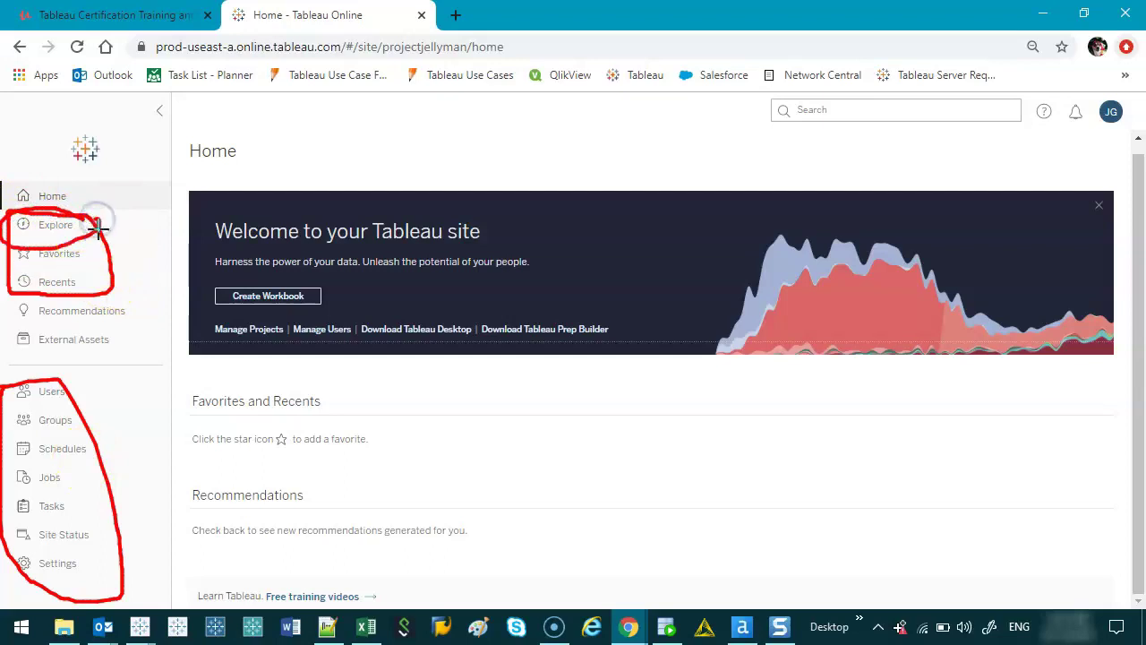
pyautogui.press('Escape')
pyautogui.click(81, 240)
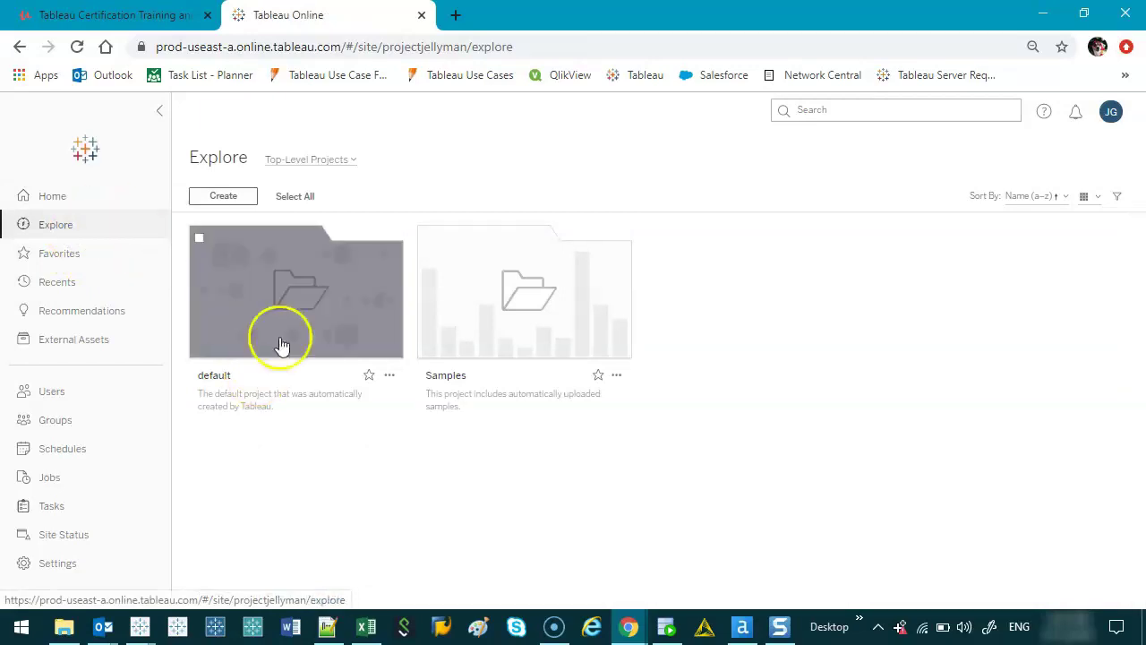
pyautogui.moveTo(254, 295)
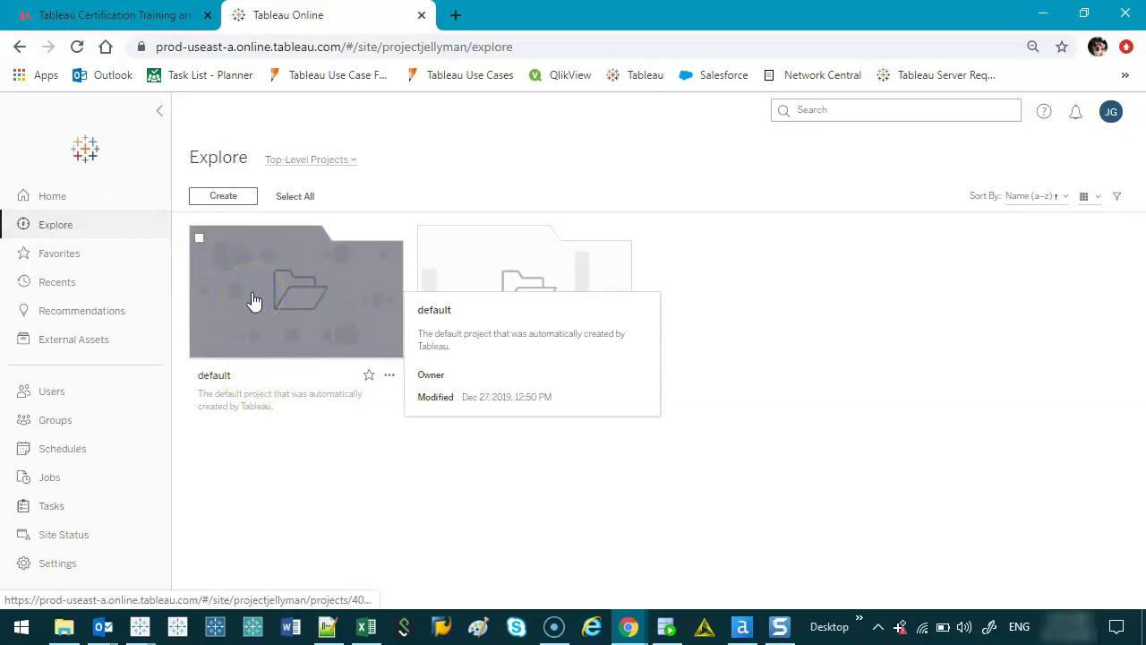
pyautogui.click(255, 300)
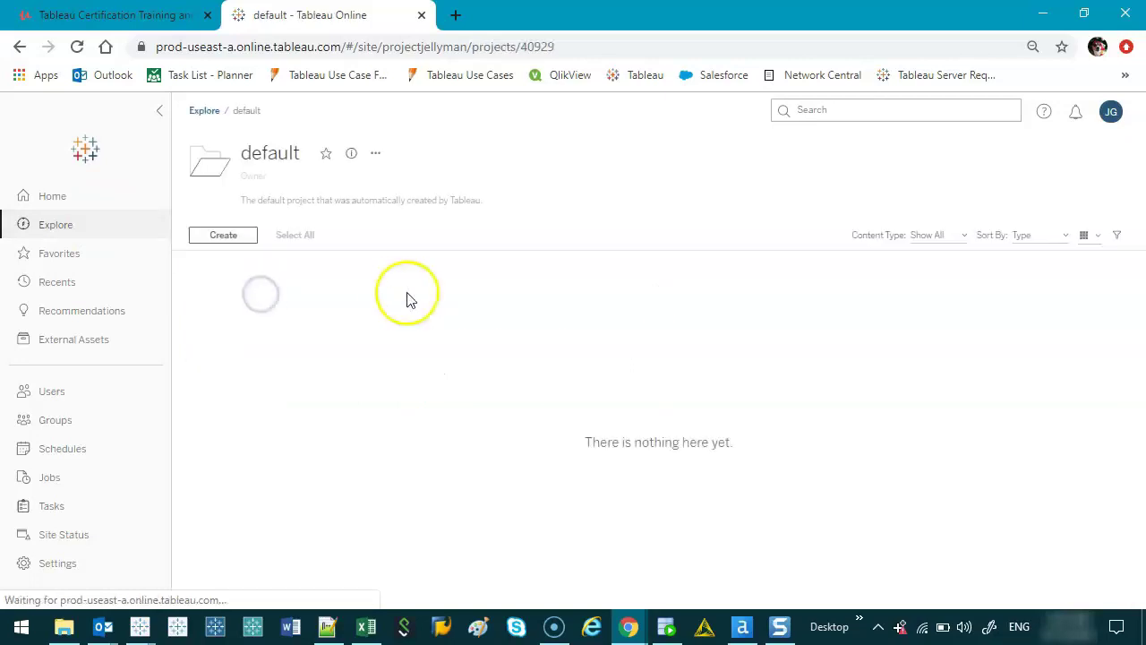
pyautogui.click(202, 110)
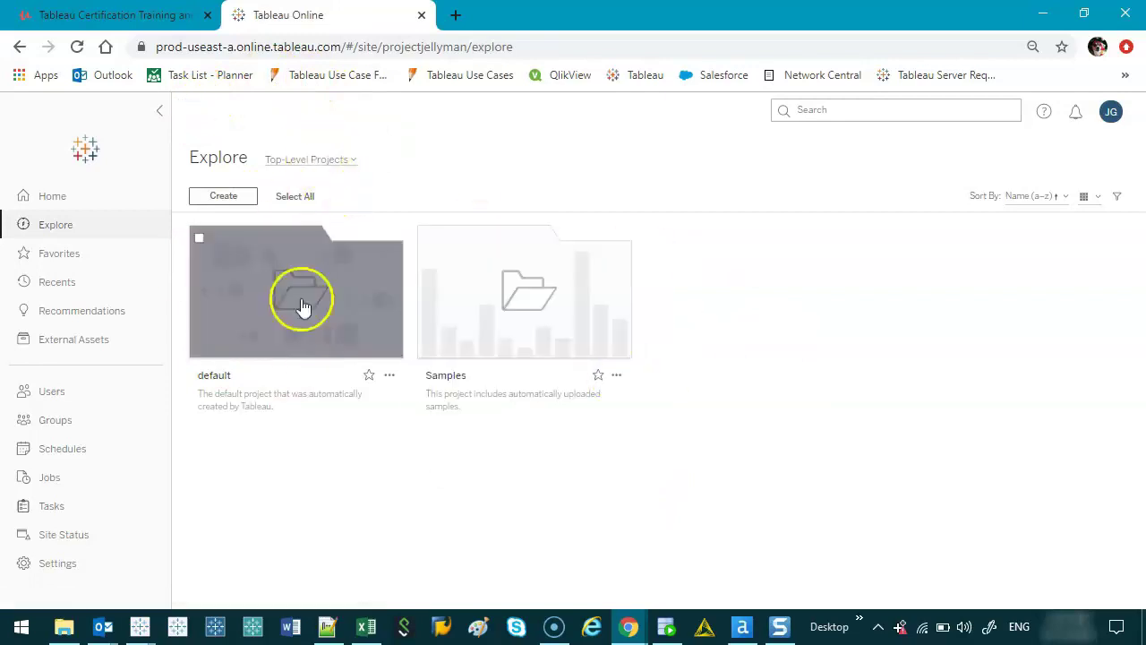
pyautogui.click(332, 161)
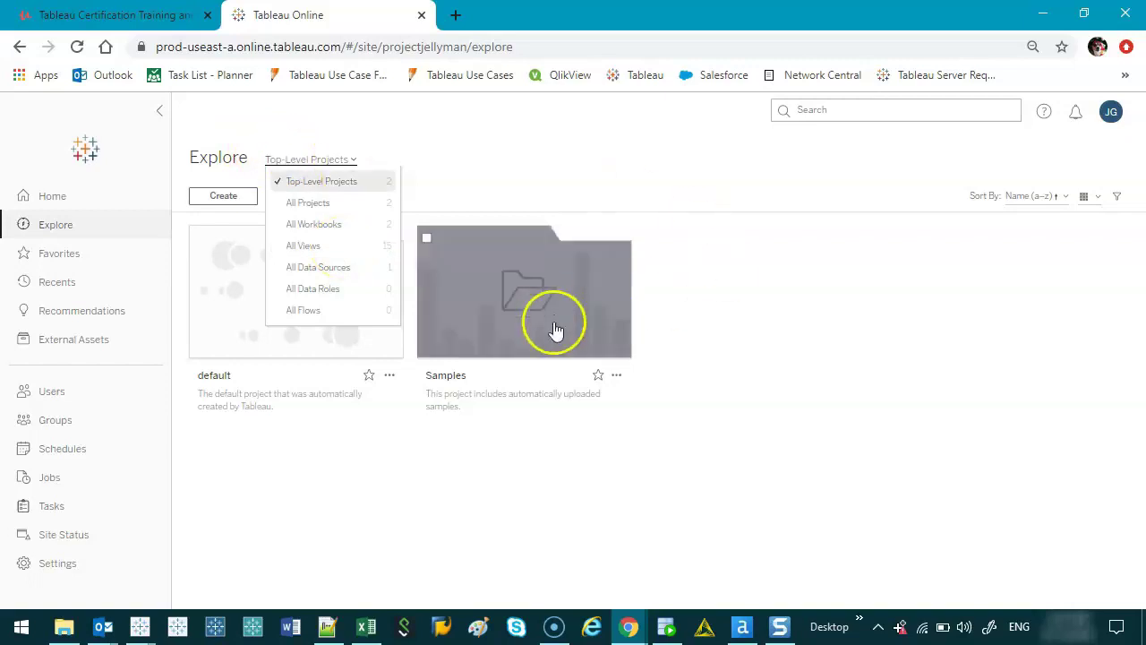
pyautogui.click(512, 236)
# - Open the Samples project, then its Regional workbook showing six views
pyautogui.click(519, 288)
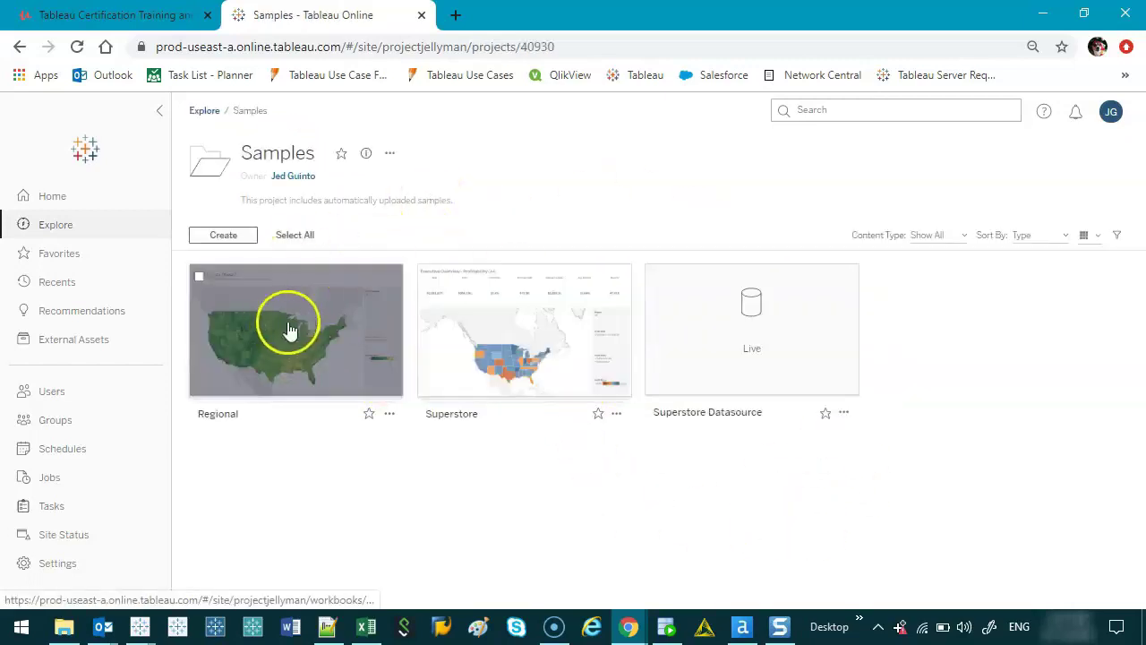
pyautogui.moveTo(621, 317)
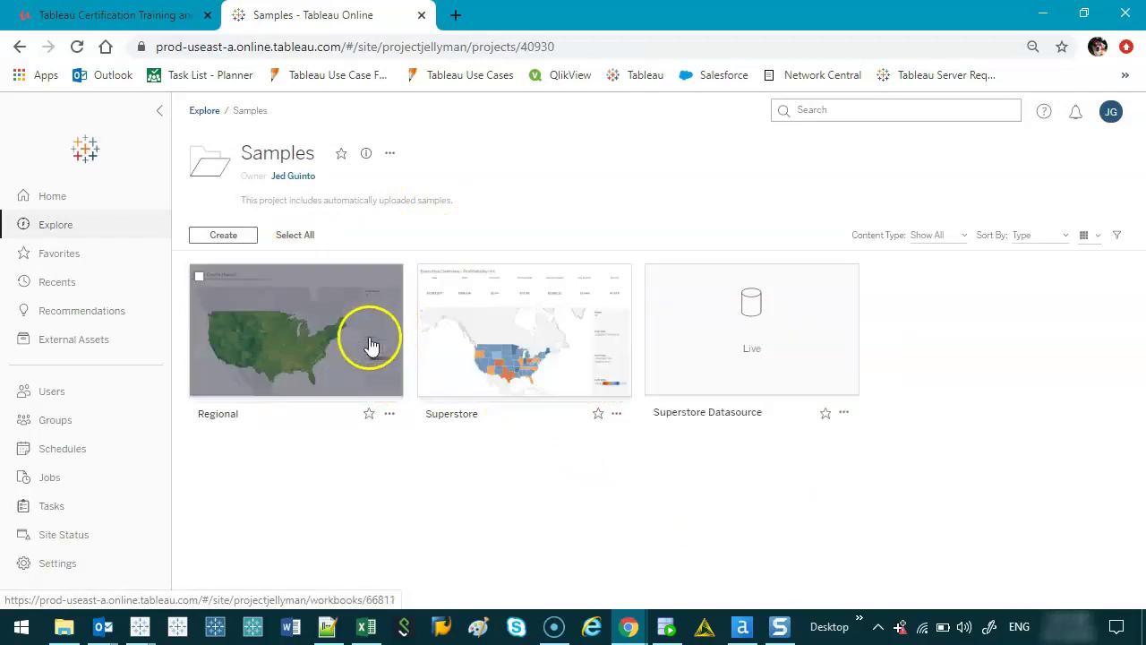
pyautogui.moveTo(371, 345)
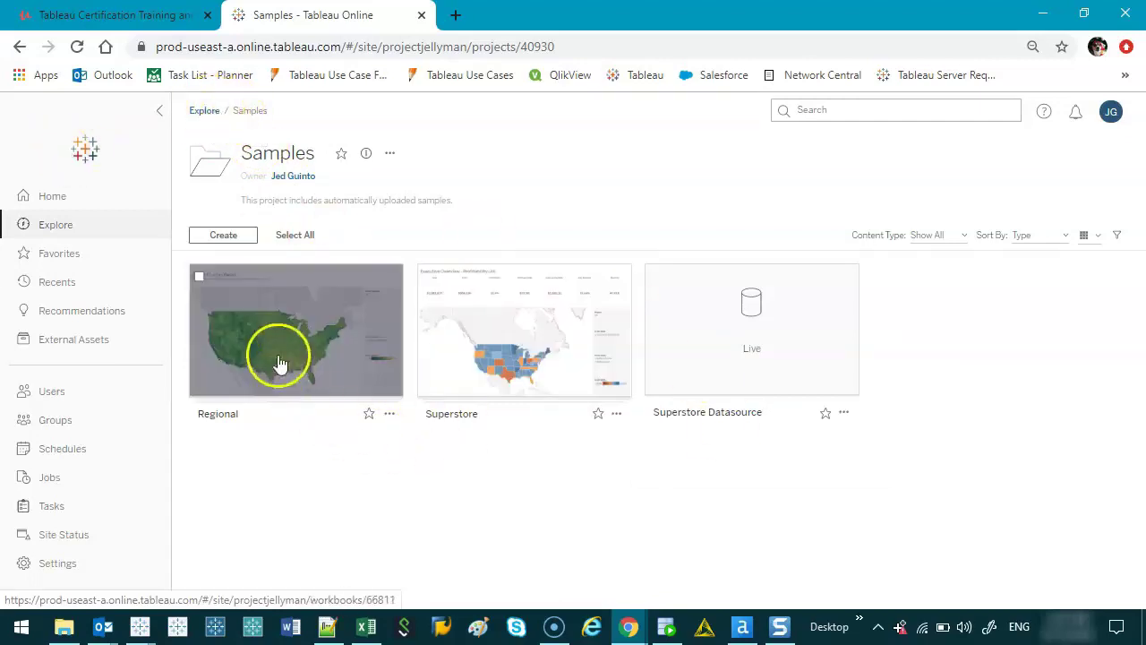
pyautogui.click(302, 337)
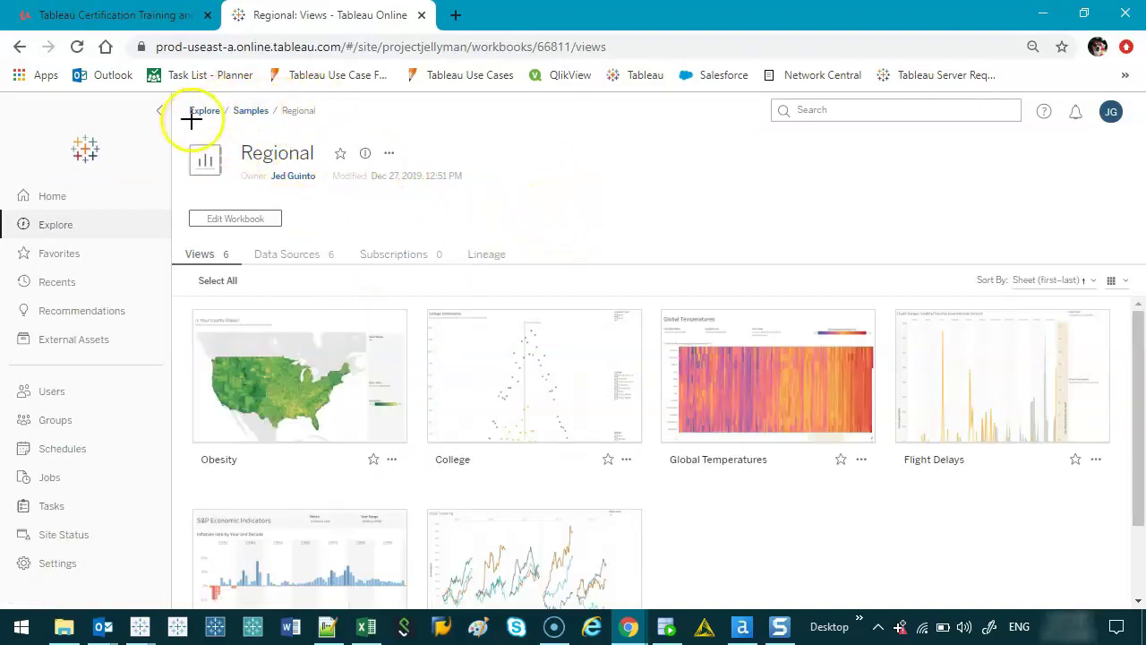
pyautogui.moveTo(190, 117); pyautogui.dragTo(219, 119)
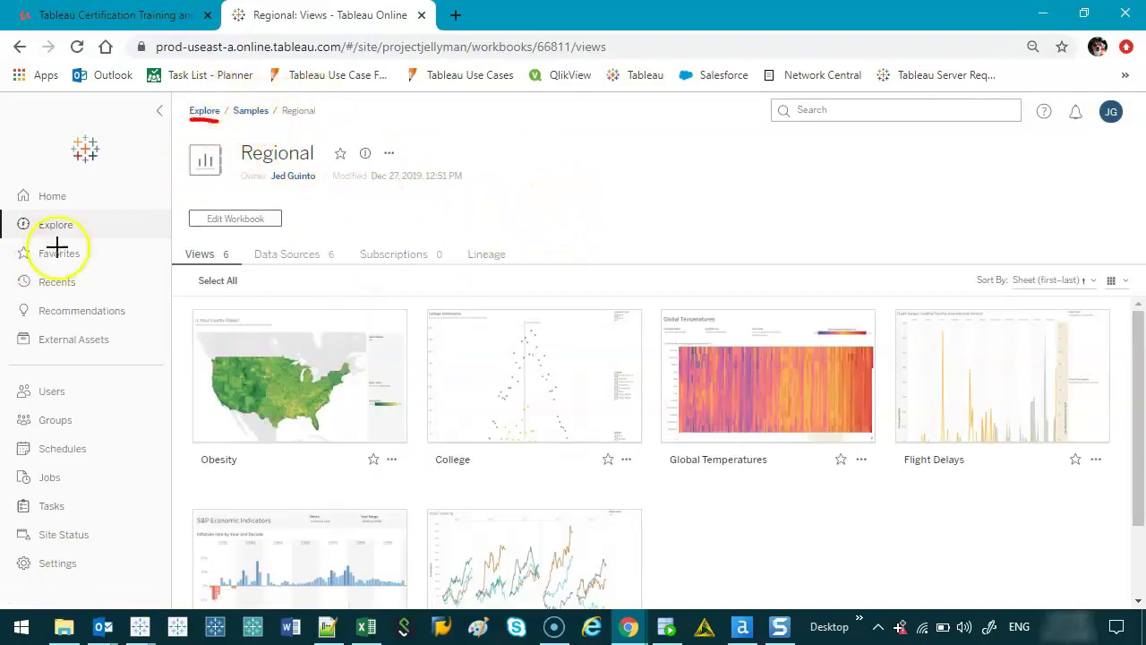
pyautogui.moveTo(79, 226)
pyautogui.mouseDown()
pyautogui.moveTo(33, 205)
pyautogui.moveTo(83, 228)
pyautogui.mouseUp()
pyautogui.moveTo(236, 120); pyautogui.dragTo(322, 127)
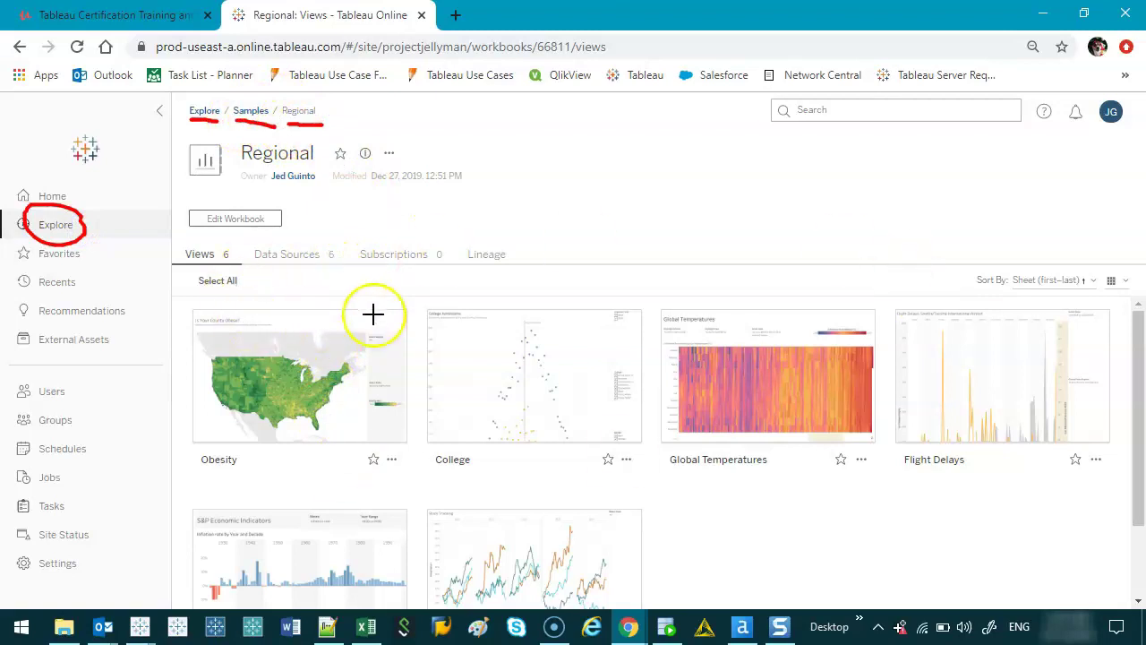
pyautogui.moveTo(371, 298)
pyautogui.mouseDown()
pyautogui.moveTo(255, 316)
pyautogui.moveTo(338, 295)
pyautogui.mouseUp()
pyautogui.moveTo(568, 344)
pyautogui.mouseDown()
pyautogui.moveTo(614, 432)
pyautogui.moveTo(535, 278)
pyautogui.mouseUp()
pyautogui.moveTo(809, 310)
pyautogui.mouseDown()
pyautogui.moveTo(780, 352)
pyautogui.moveTo(690, 349)
pyautogui.mouseUp()
pyautogui.press('Escape')
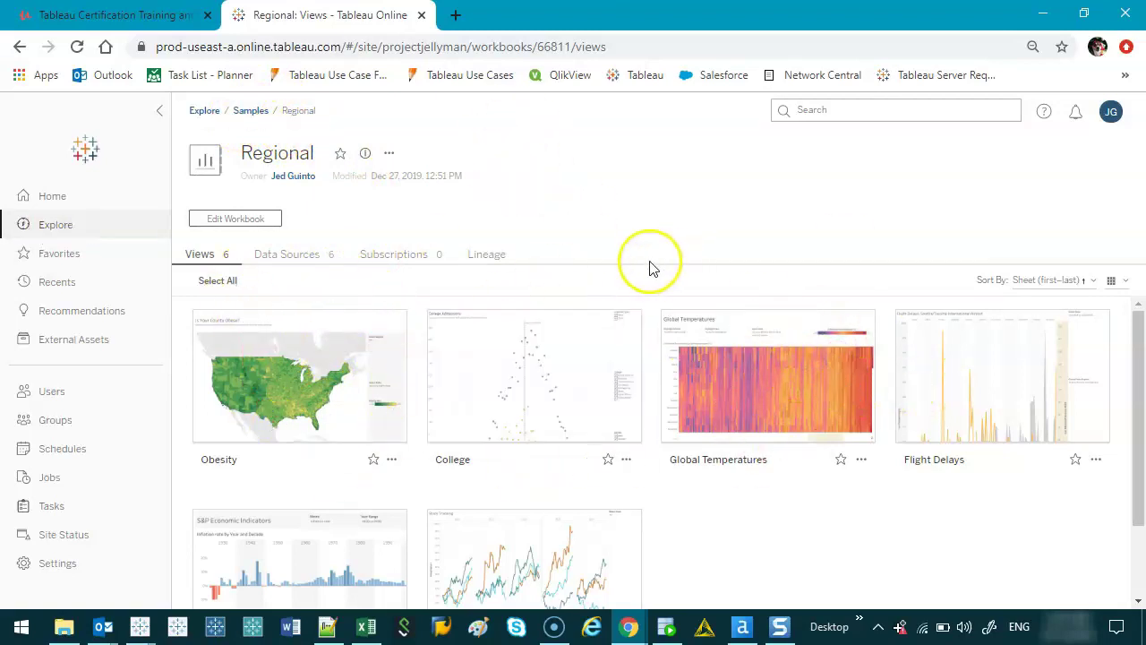
# - Open the Obesity dashboard and select Midwest under Select Region
pyautogui.click(284, 377)
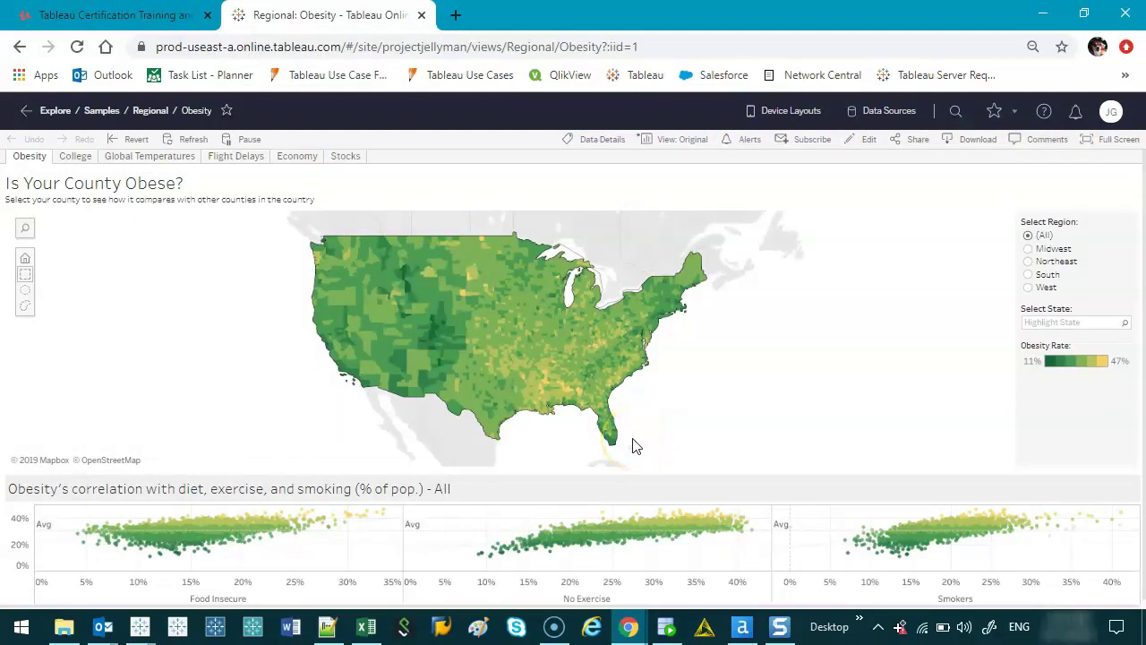
pyautogui.click(1028, 248)
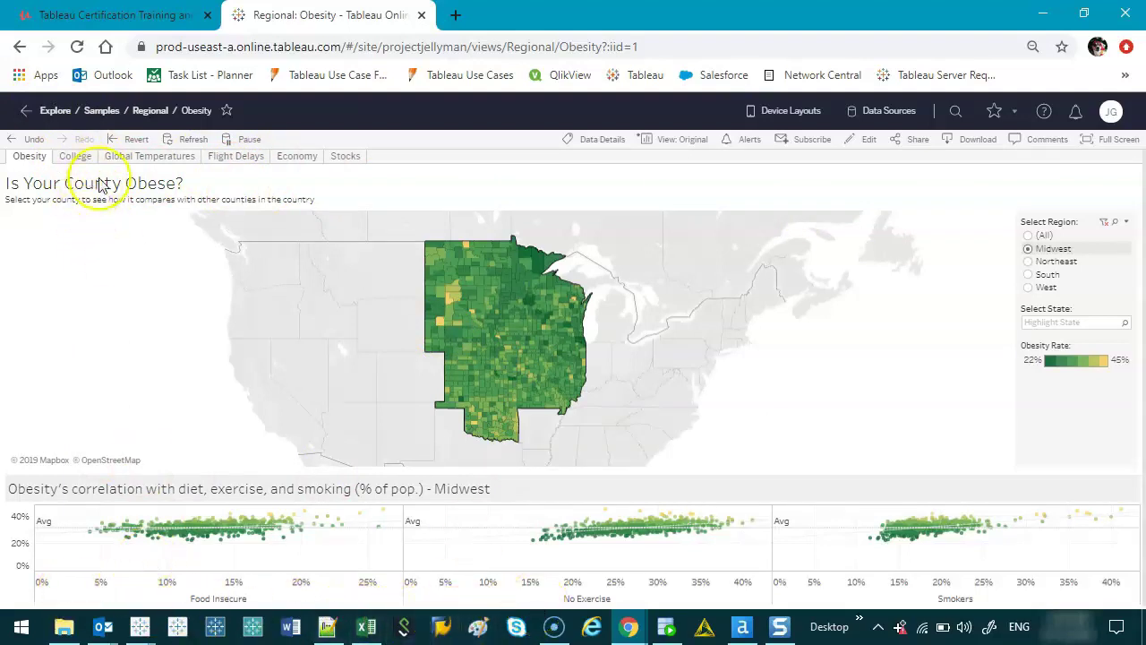
# - Switch to the College dashboard, trial-select marks around the average score, then clear the selection
pyautogui.click(75, 156)
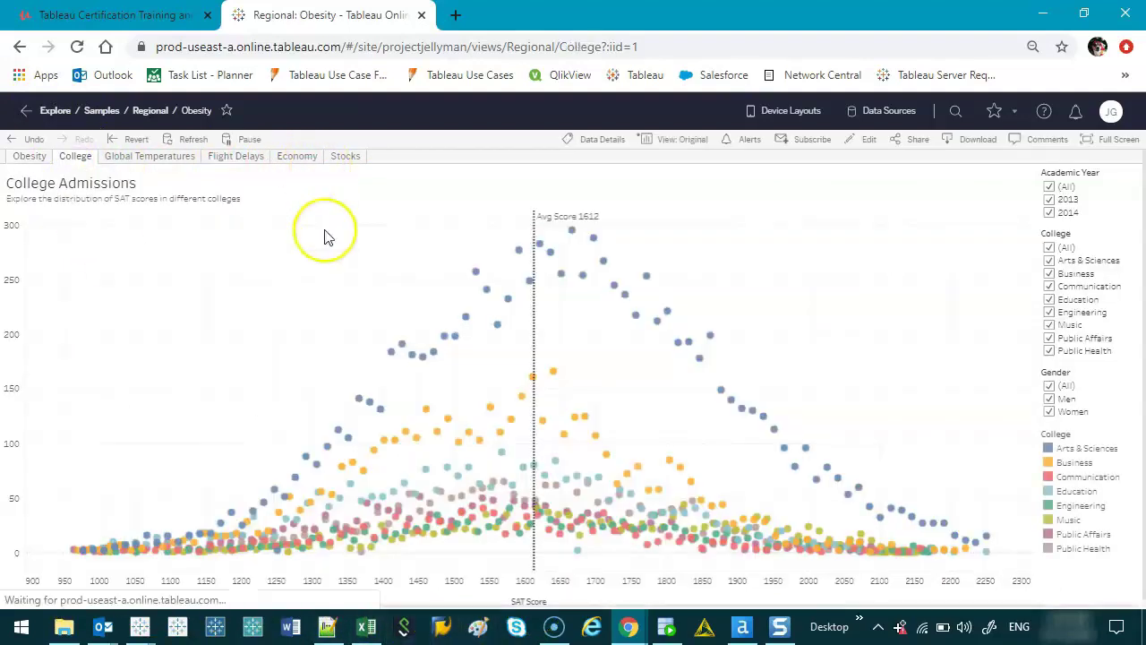
pyautogui.moveTo(495, 240); pyautogui.dragTo(609, 561)
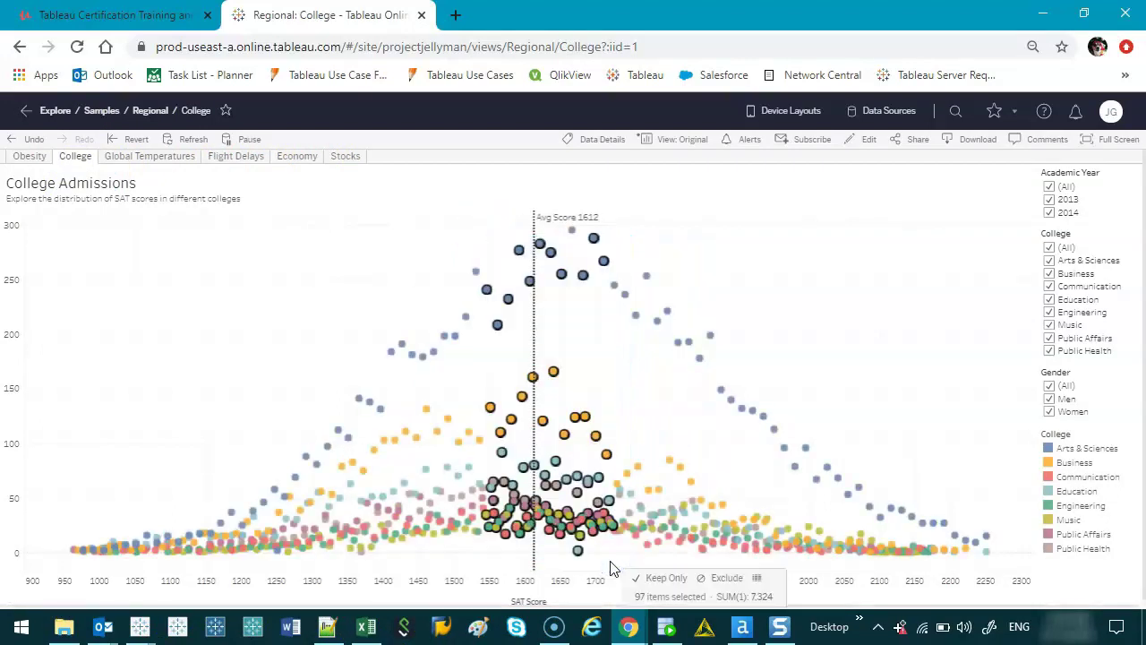
pyautogui.moveTo(729, 397)
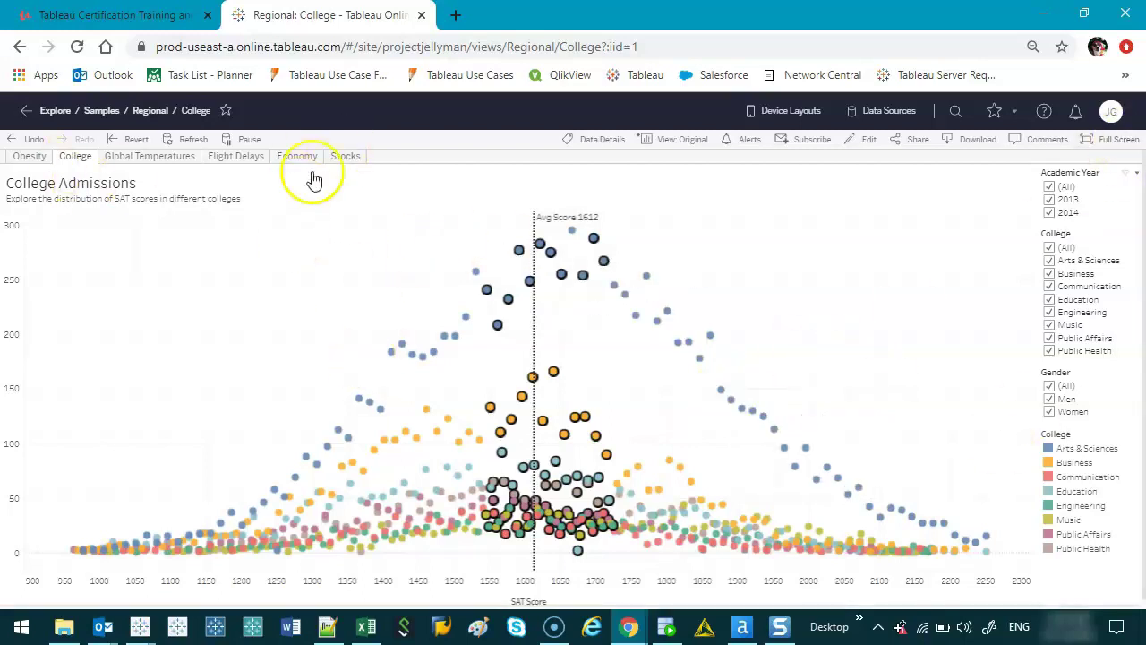
pyautogui.click(343, 286)
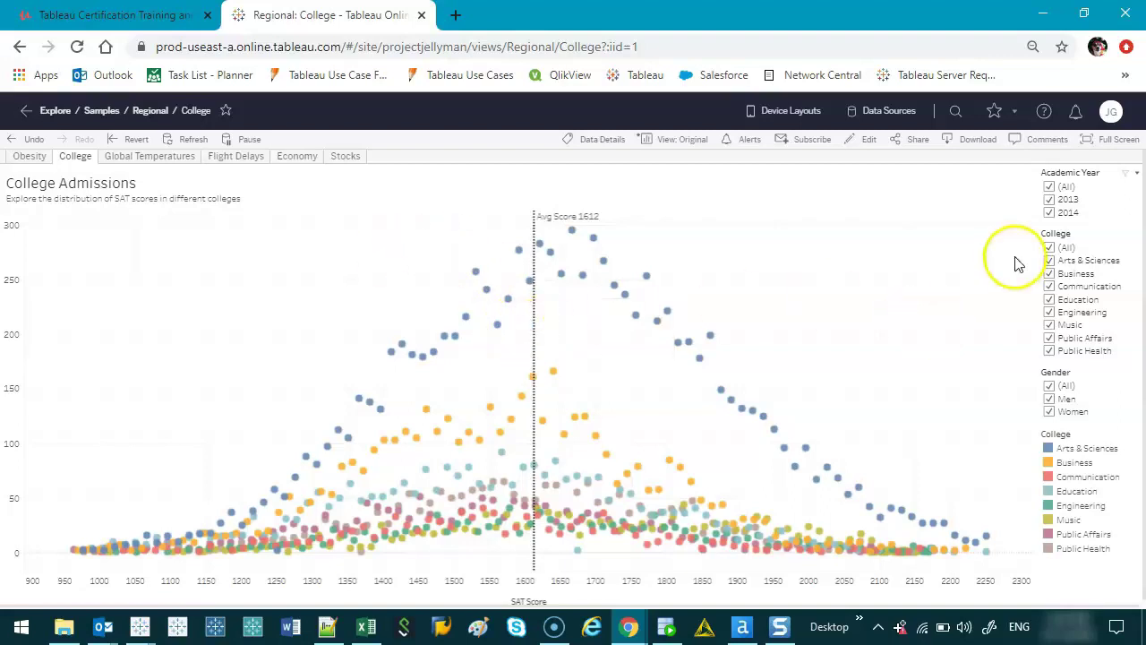
# - Exclude Arts & Sciences, Business, Education and Men from the college and gender filters
pyautogui.click(1051, 260)
pyautogui.click(1051, 273)
pyautogui.click(1049, 298)
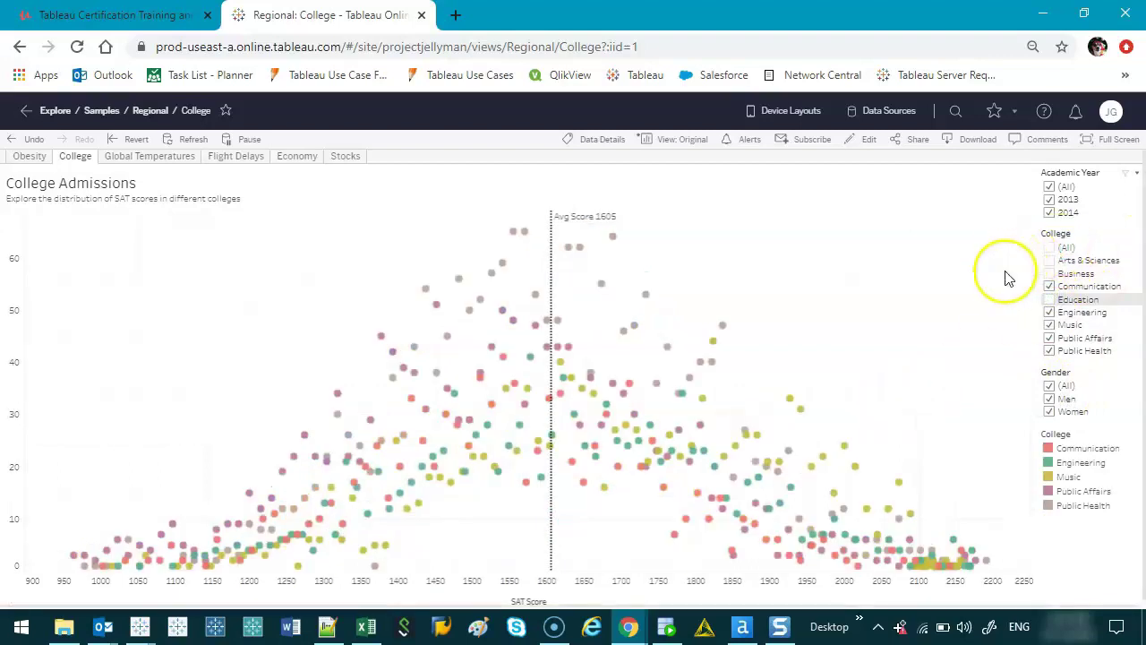
pyautogui.click(1050, 398)
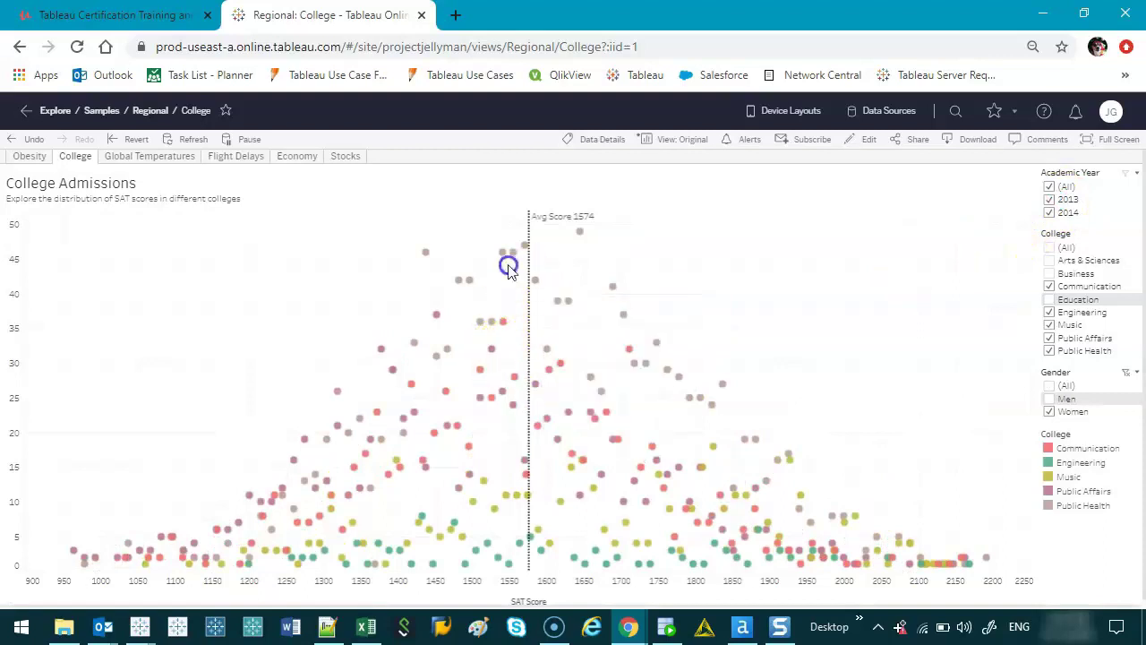
# - Keep only the cluster of marks near the 1574 average line, then clear the selection
pyautogui.moveTo(514, 277); pyautogui.dragTo(685, 465)
pyautogui.click(729, 483)
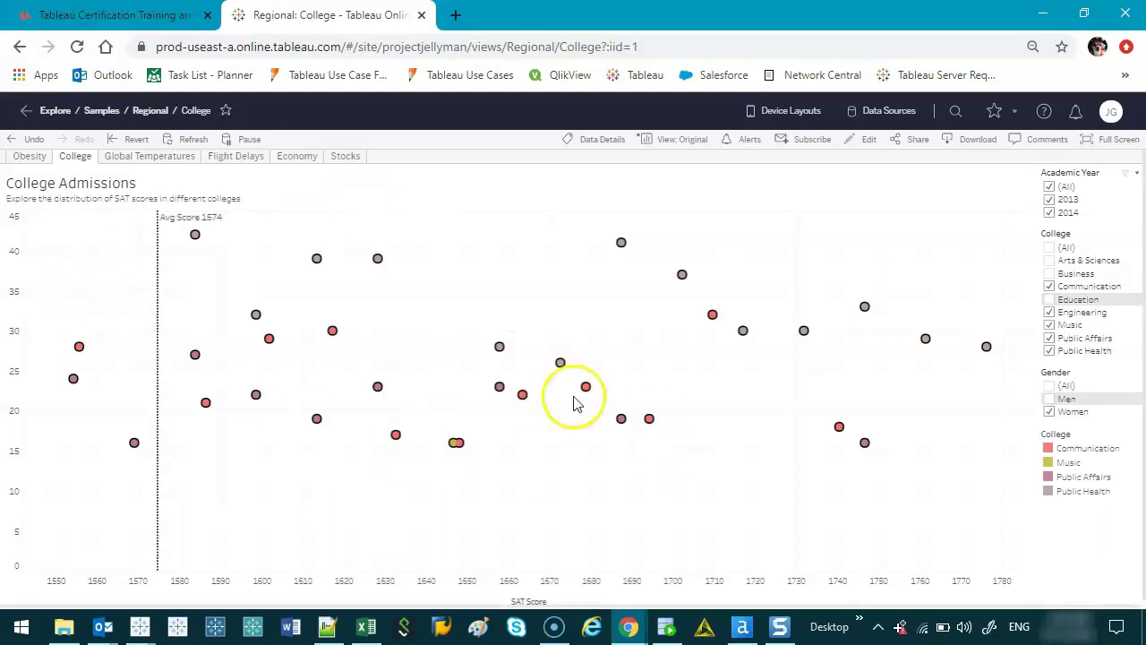
pyautogui.click(597, 470)
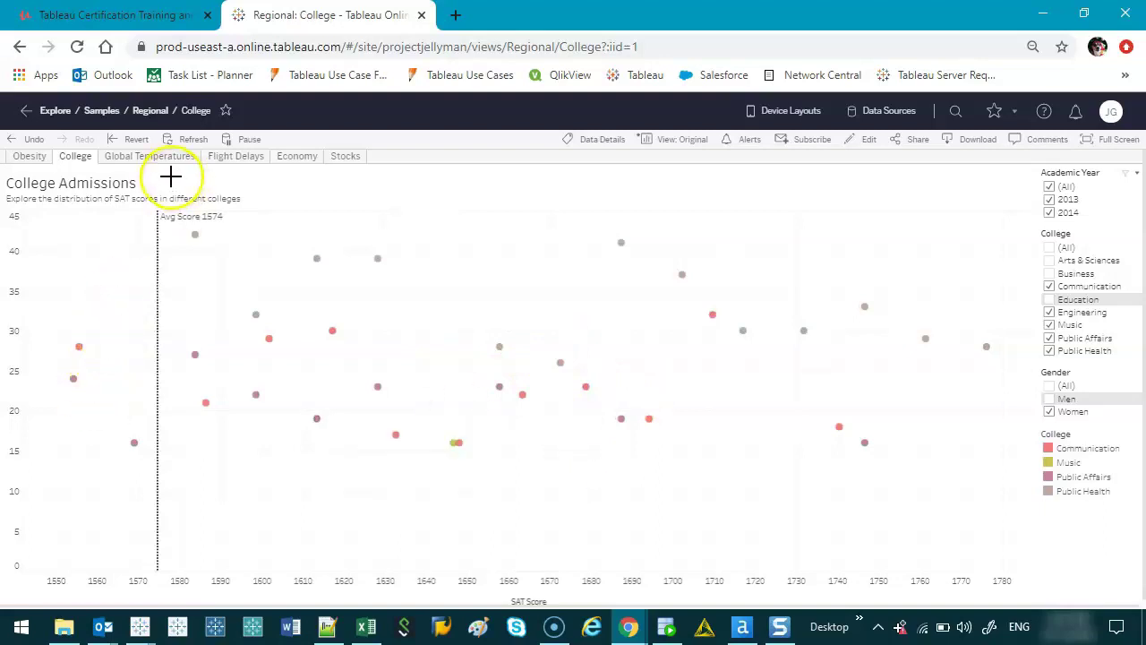
pyautogui.moveTo(159, 130)
pyautogui.mouseDown()
pyautogui.moveTo(100, 119)
pyautogui.moveTo(96, 151)
pyautogui.moveTo(170, 136)
pyautogui.mouseUp()
pyautogui.press('Escape')
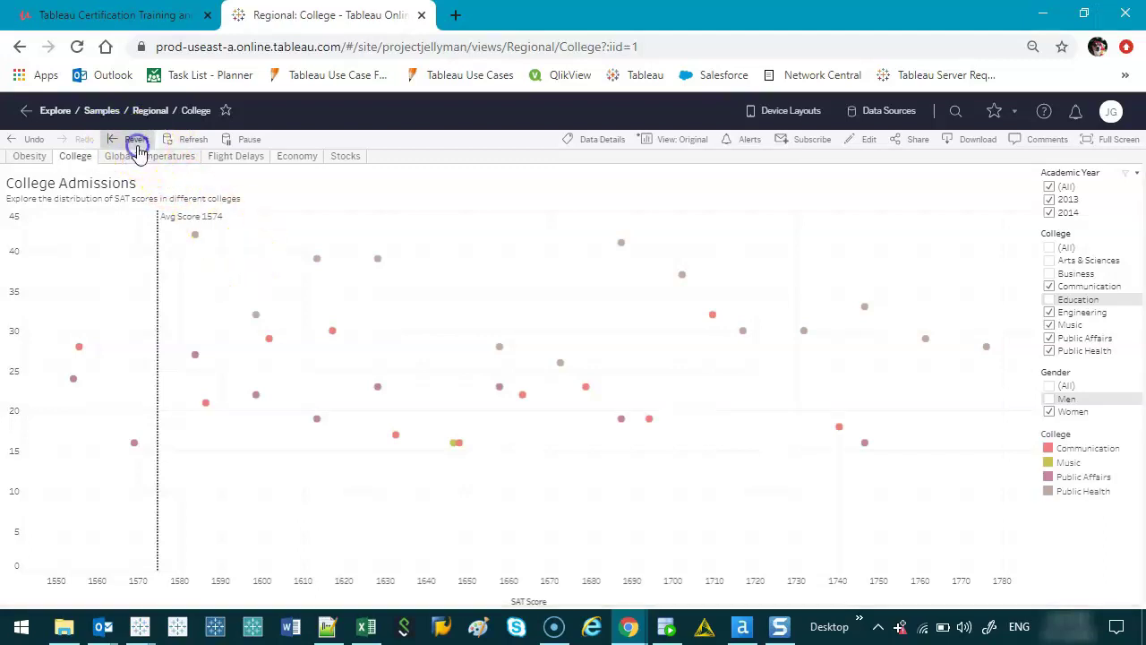
# - Revert the College filters to the original, exclude Business, then switch to Global Temperatures
pyautogui.click(136, 141)
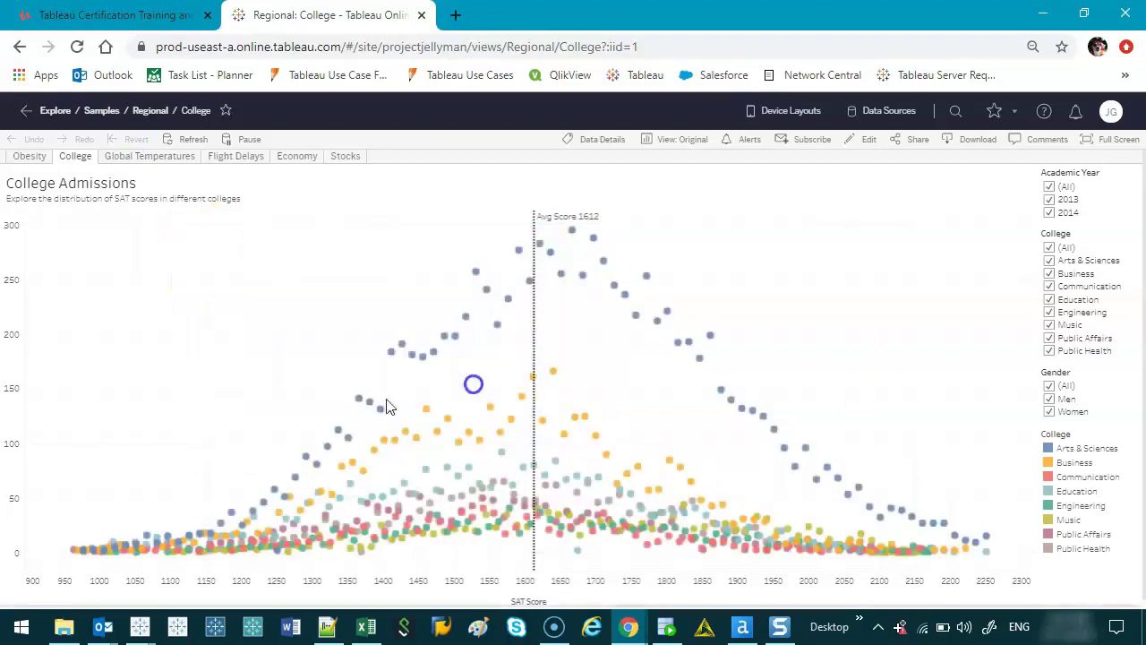
pyautogui.click(580, 416)
pyautogui.click(1048, 273)
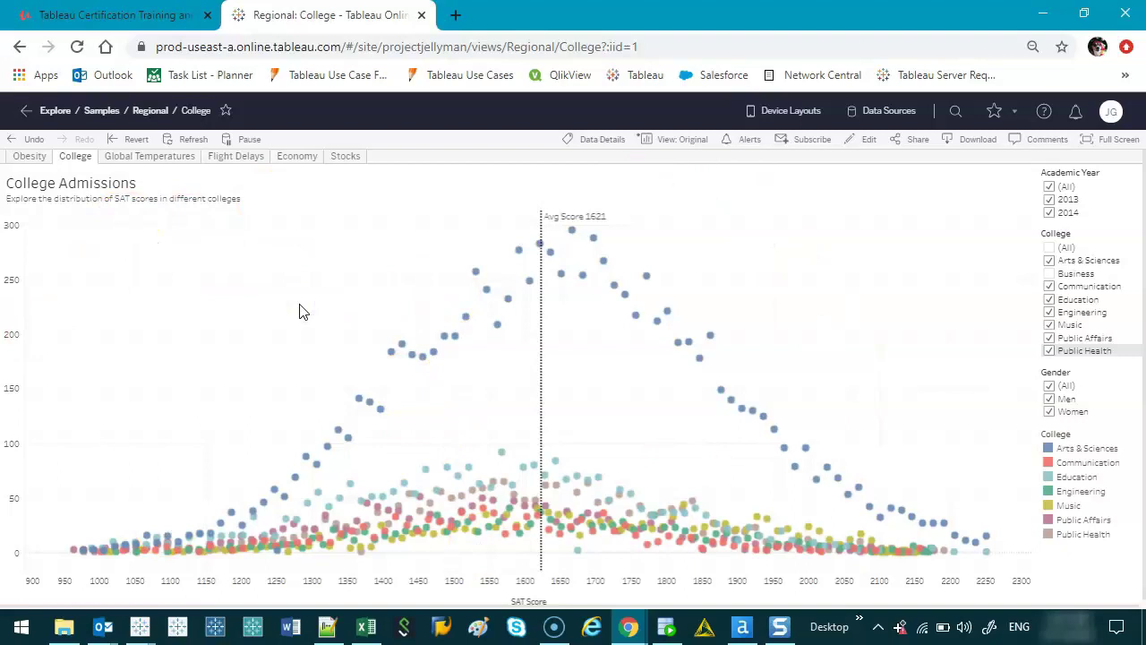
pyautogui.moveTo(374, 531)
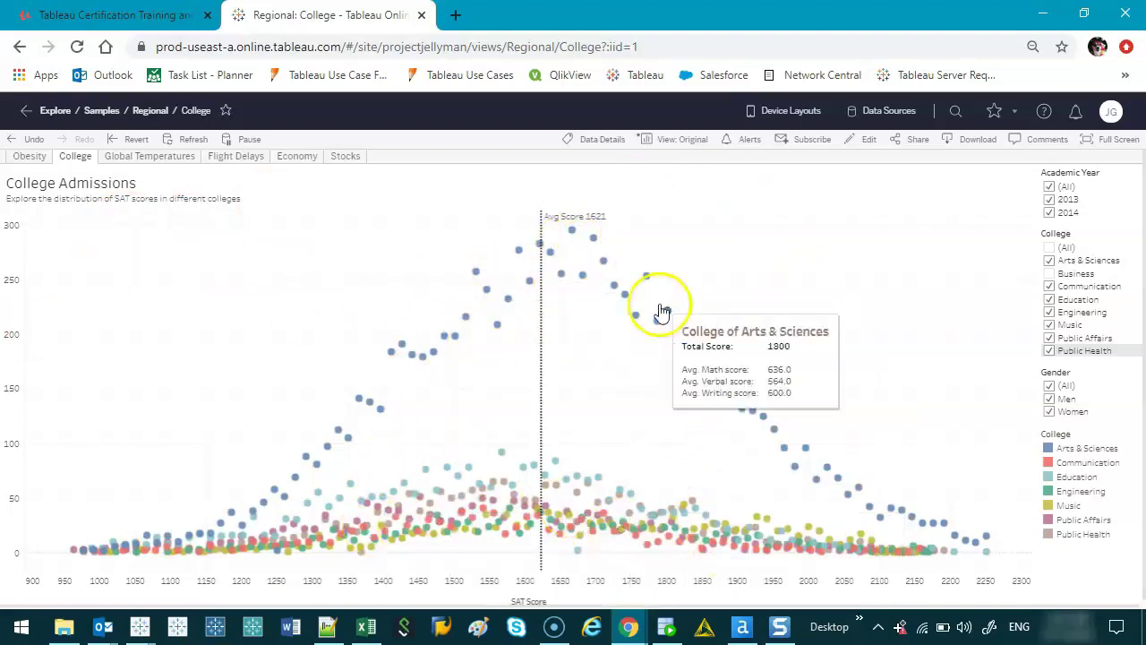
pyautogui.click(127, 158)
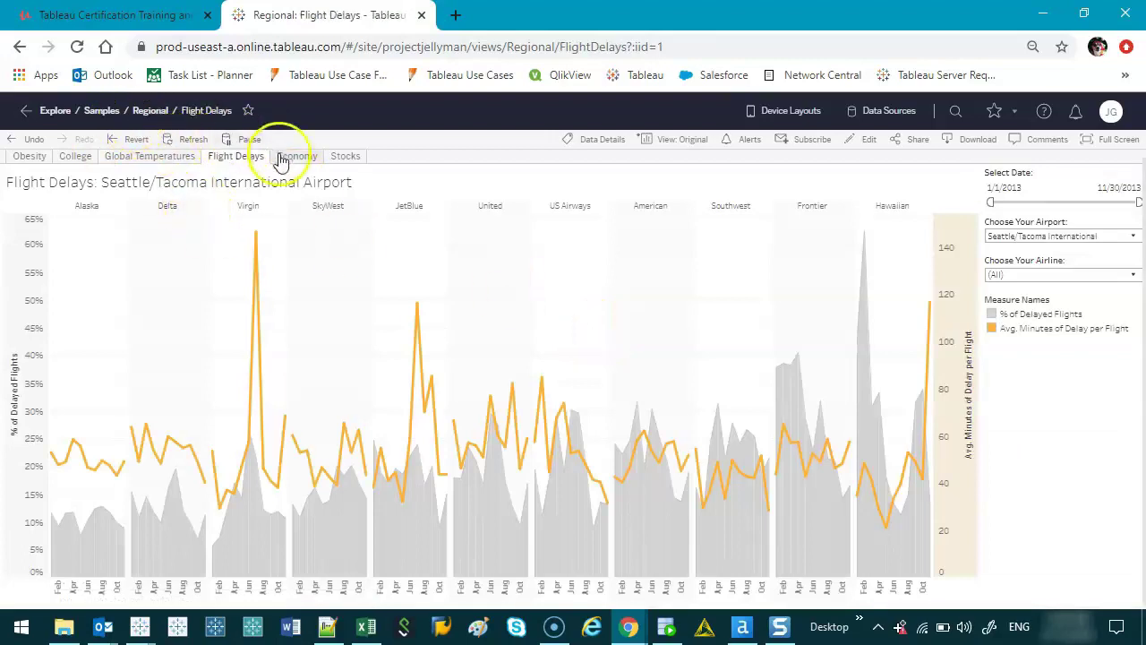
# - From Explore, create project 'Budget' with description 'Used to analyze Budget plans for 2020'
pyautogui.click(53, 113)
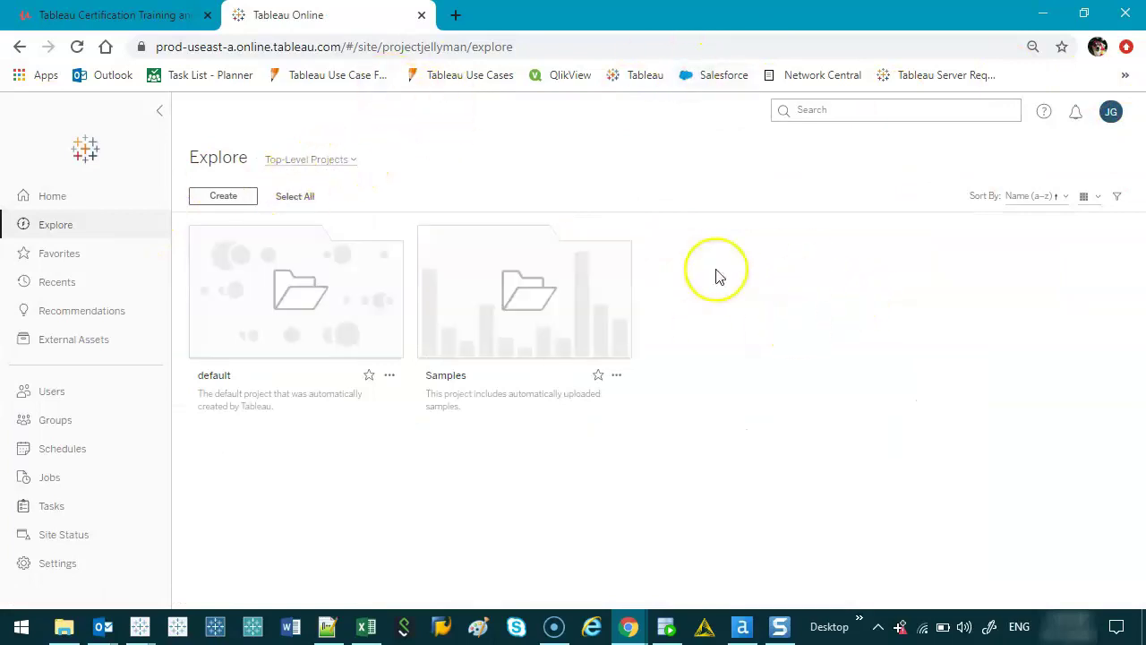
pyautogui.click(223, 196)
pyautogui.click(260, 229)
pyautogui.click(498, 178)
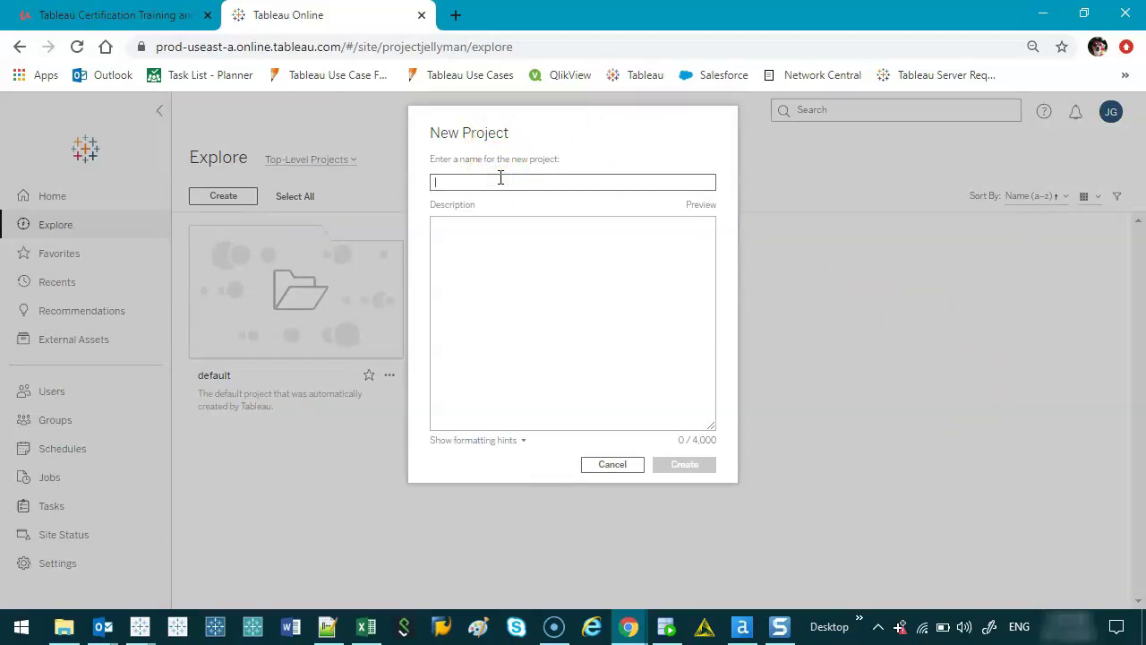
pyautogui.write('Budget')
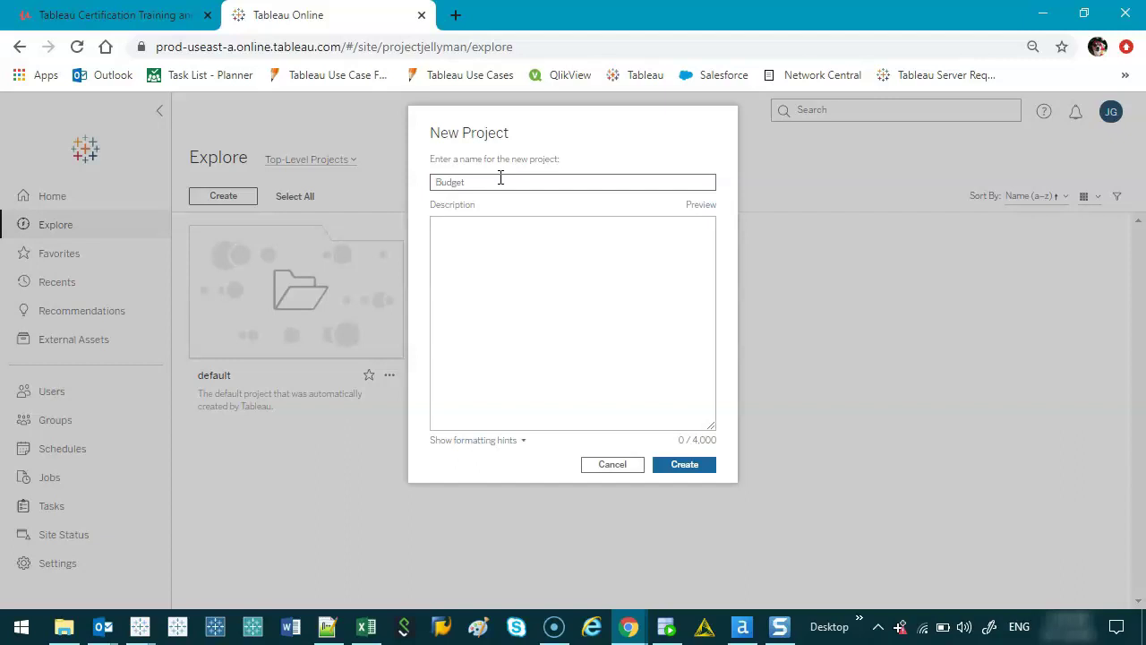
pyautogui.write('Used to analyze Budget plans for 2020')
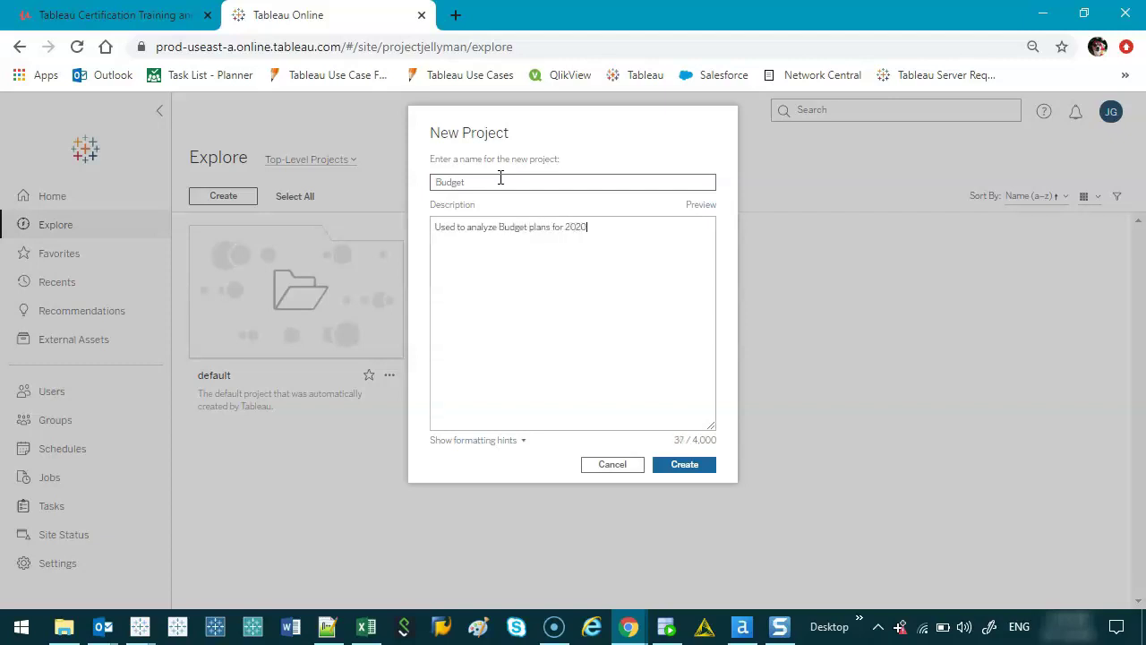
pyautogui.click(617, 421)
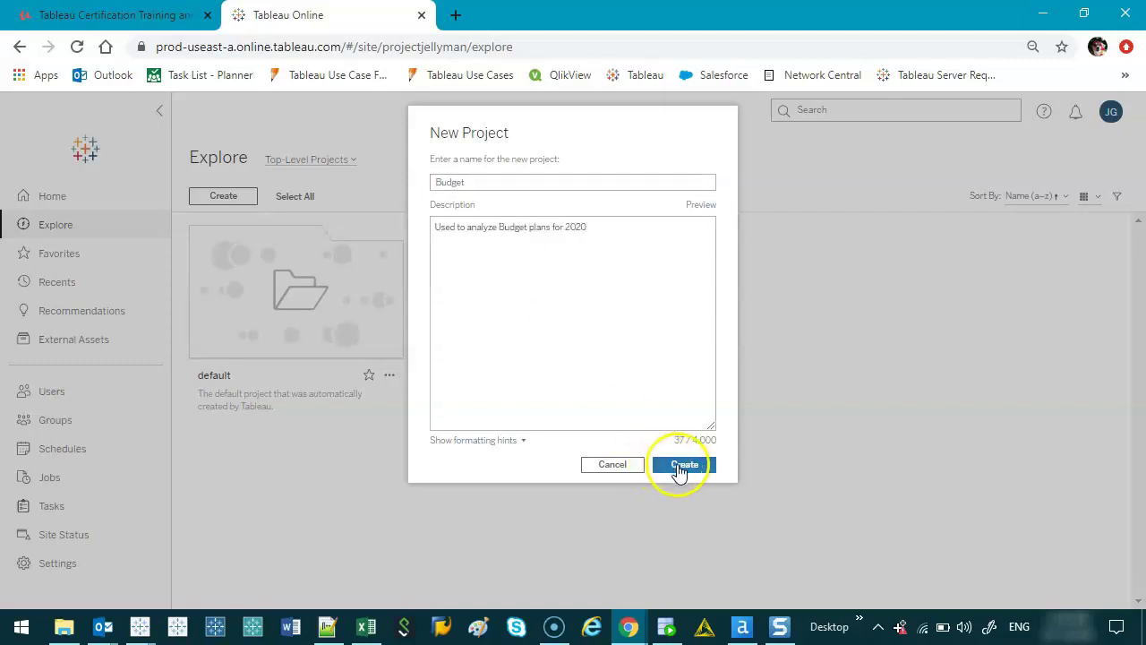
pyautogui.click(685, 465)
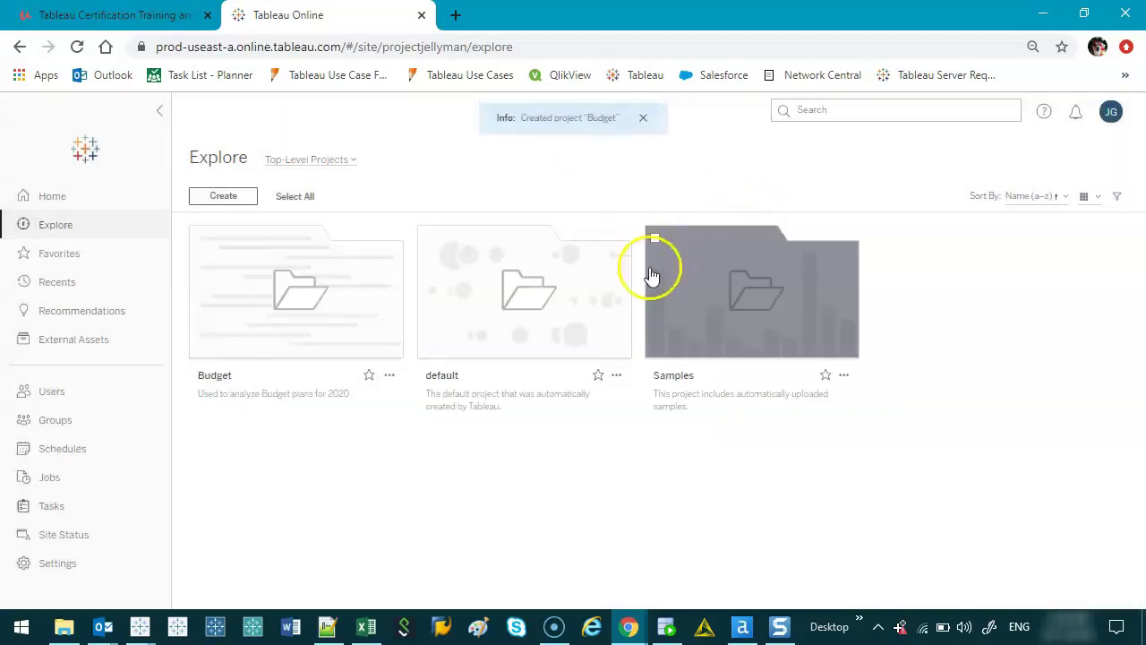
pyautogui.moveTo(298, 304)
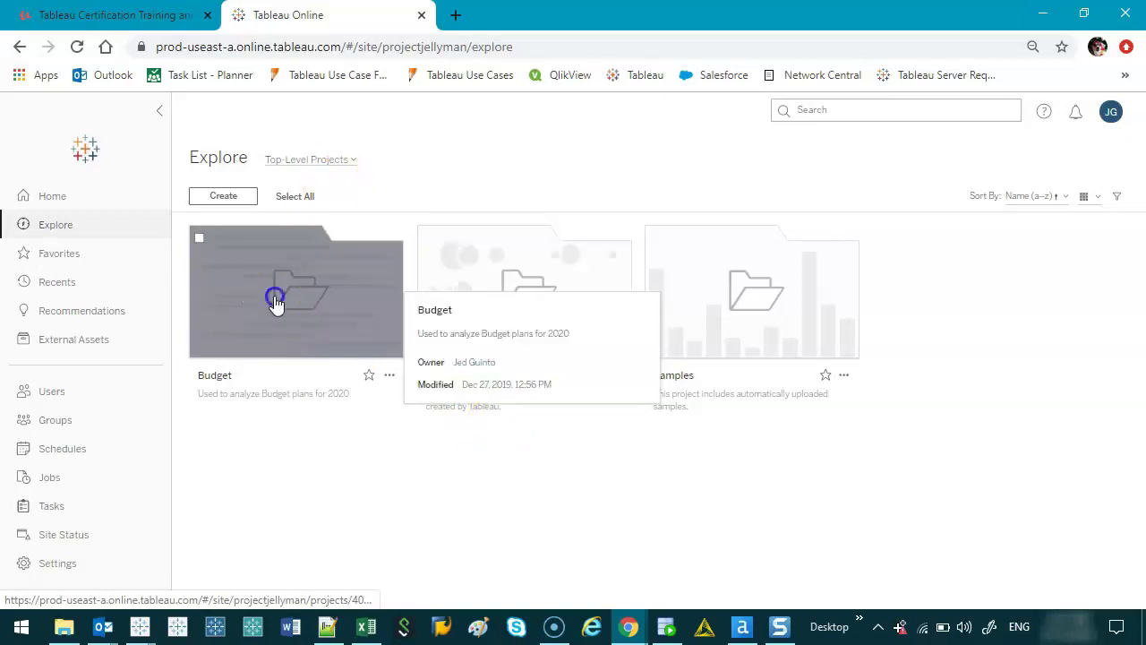
# - Open the empty Budget project, return to Explore, and sign out from the account menu
pyautogui.click(275, 301)
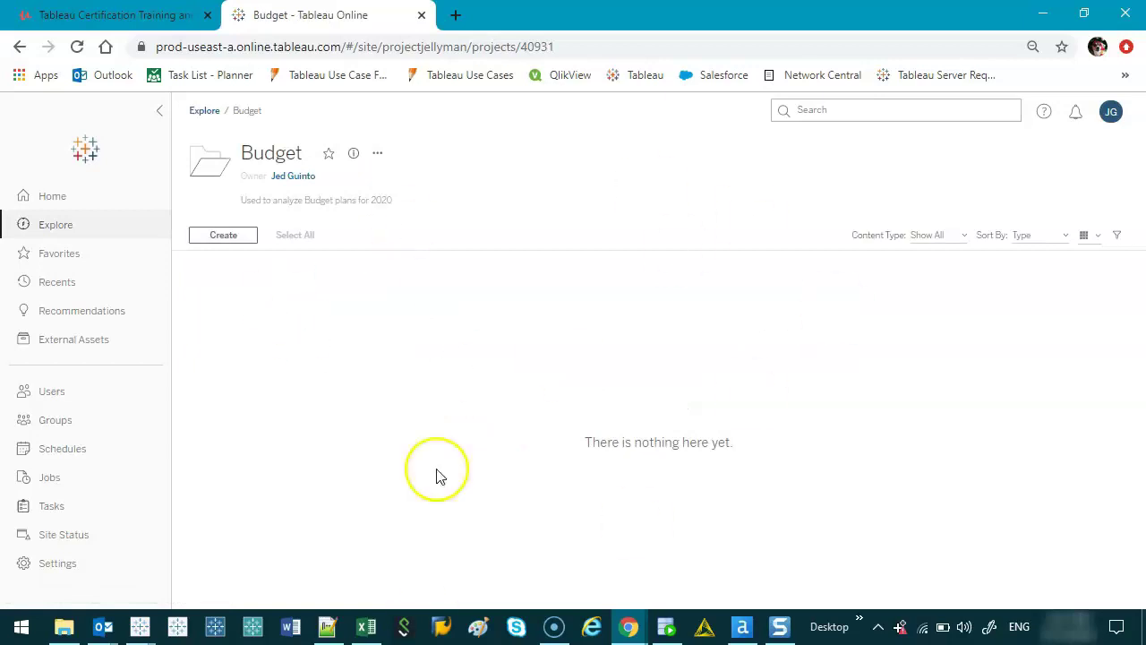
pyautogui.click(204, 111)
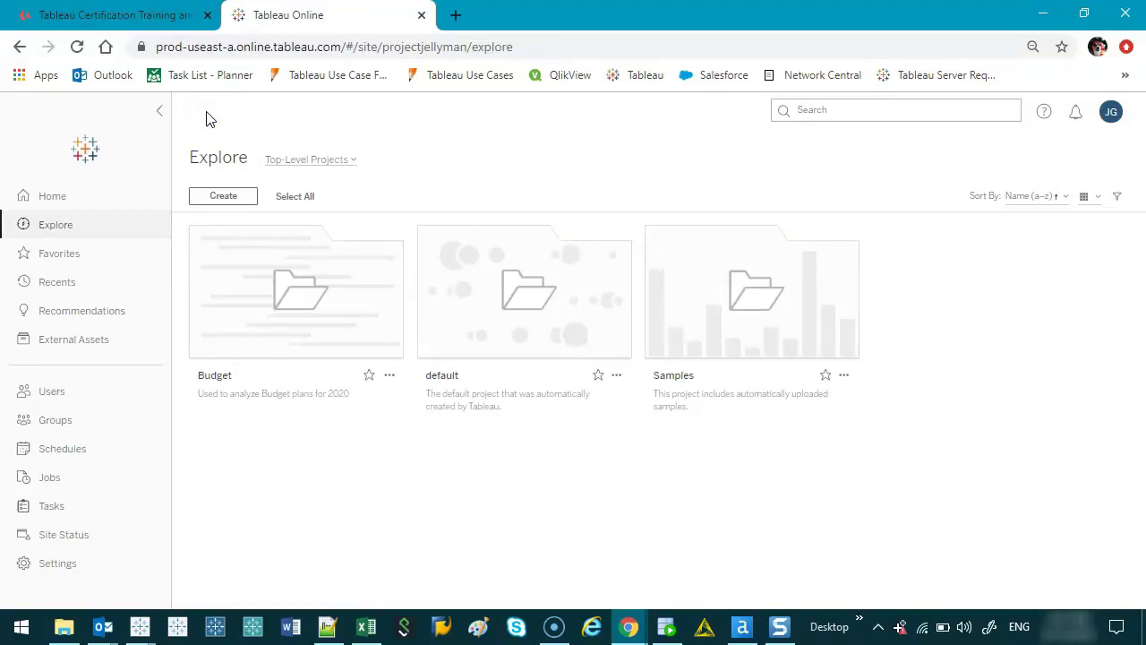
pyautogui.click(491, 87)
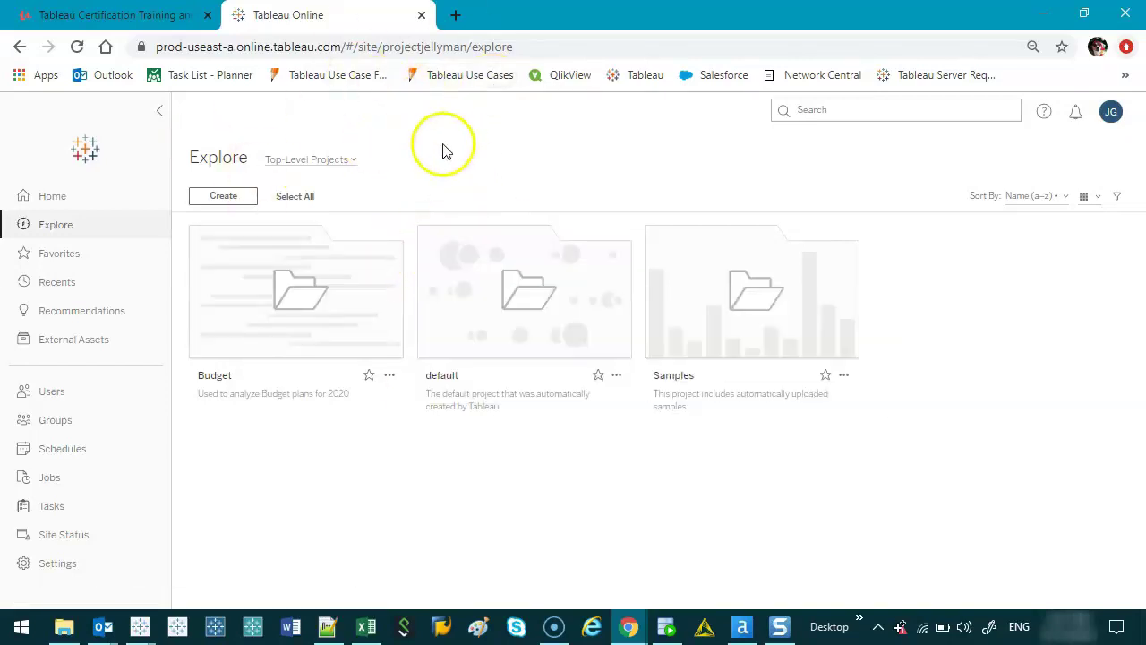
pyautogui.click(1111, 111)
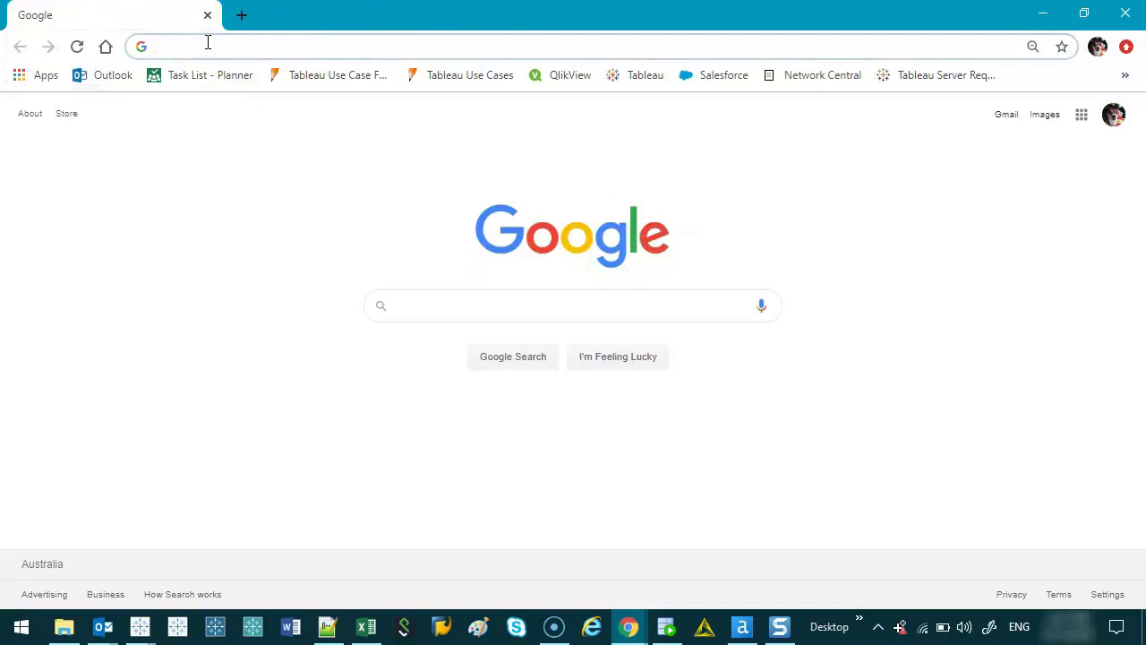
# - Search Google for 'tableau online login' and open the Tableau Online: Login result
pyautogui.write('tableau ')
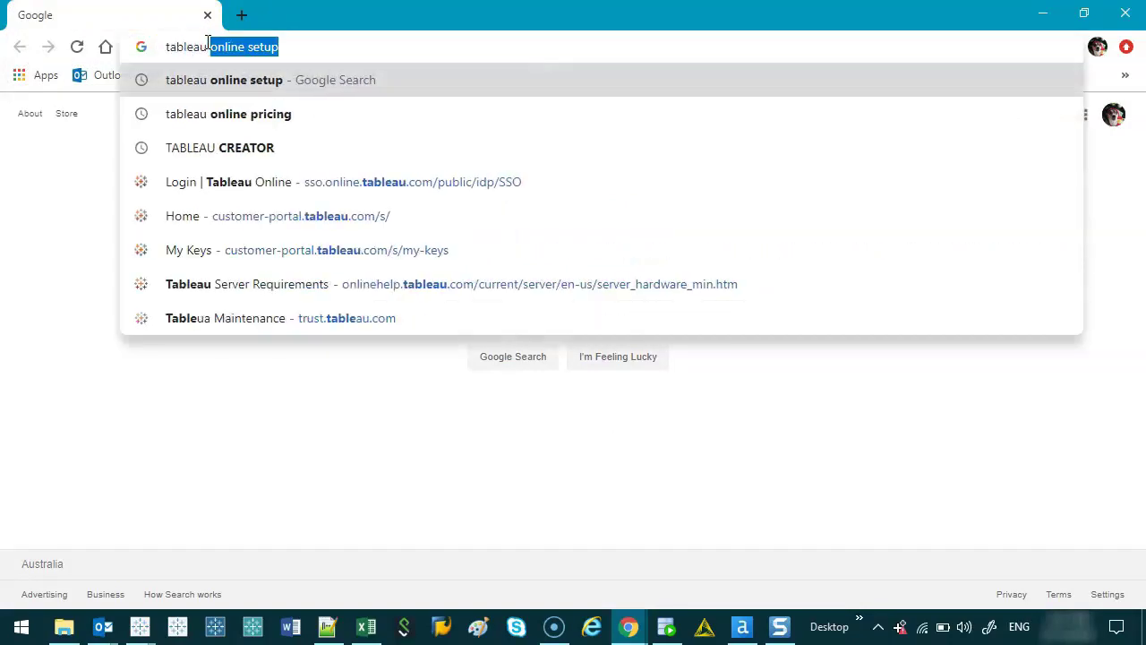
pyautogui.write('online login')
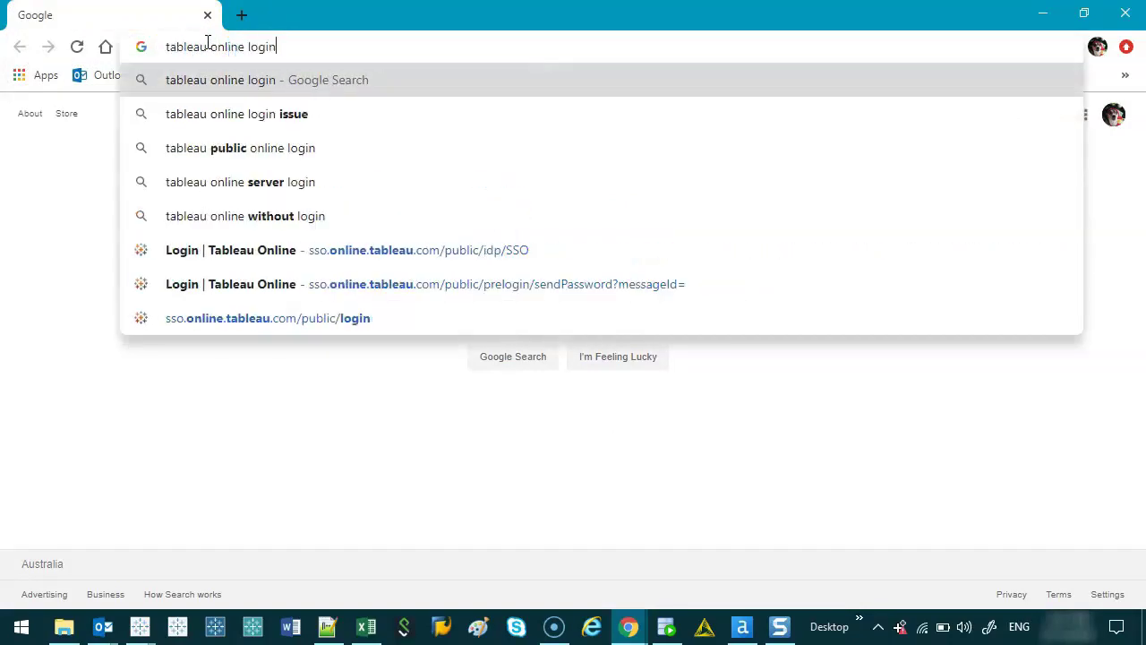
pyautogui.press('Return')
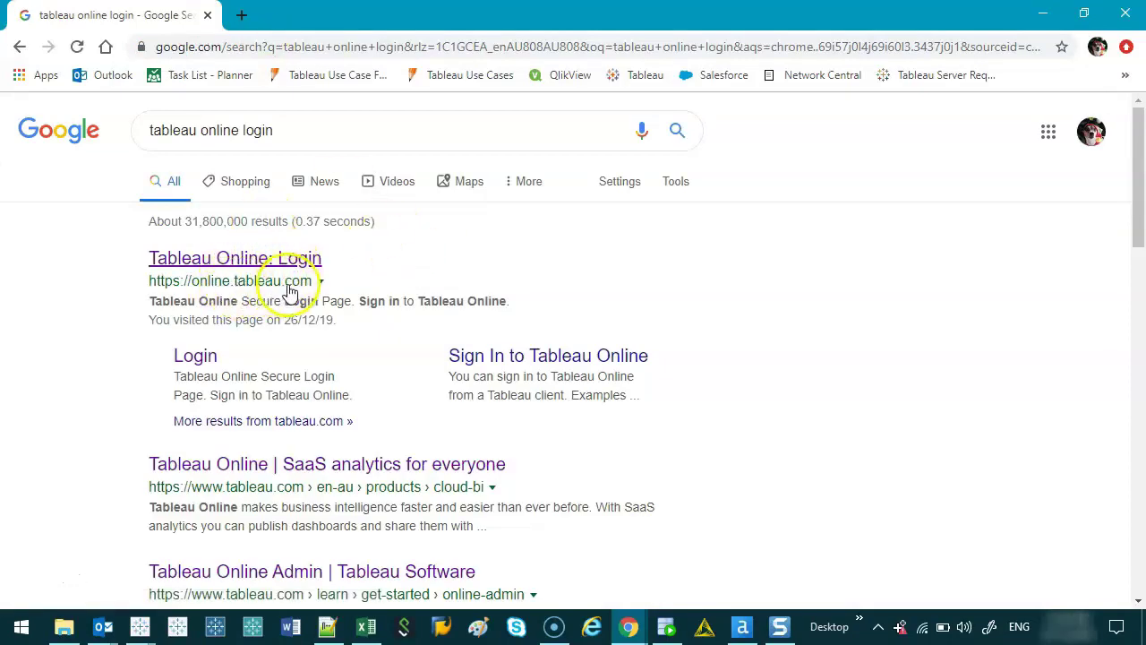
pyautogui.click(301, 259)
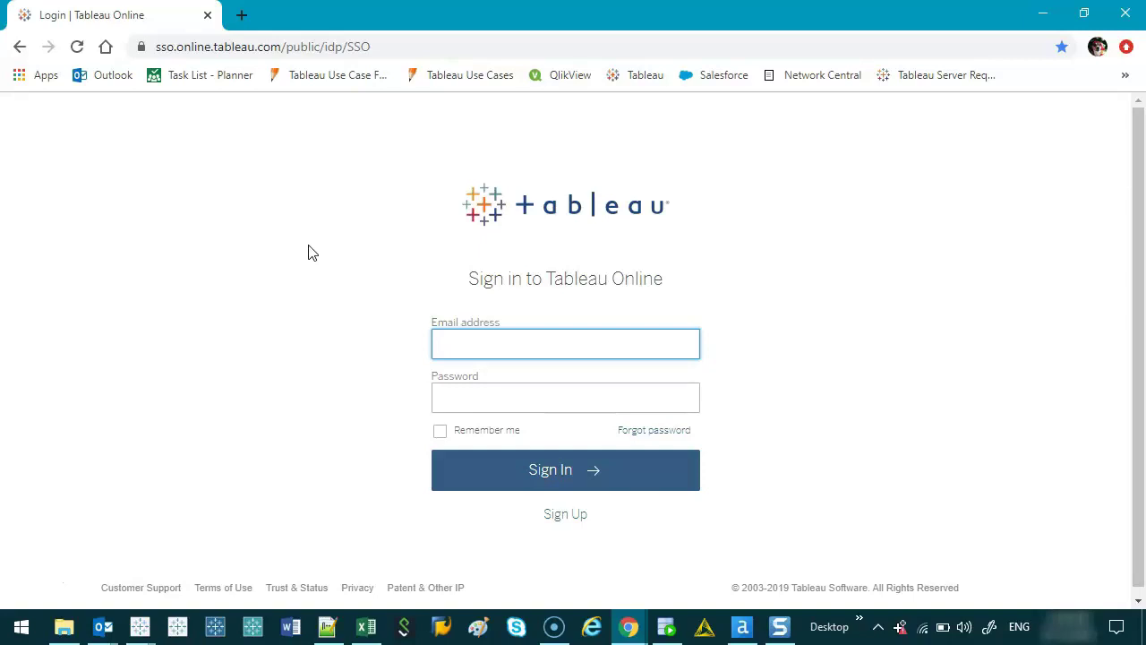
# - Enter the account e-mail address and password on the login form and sign in
pyautogui.click(530, 345)
pyautogui.press('Tab')
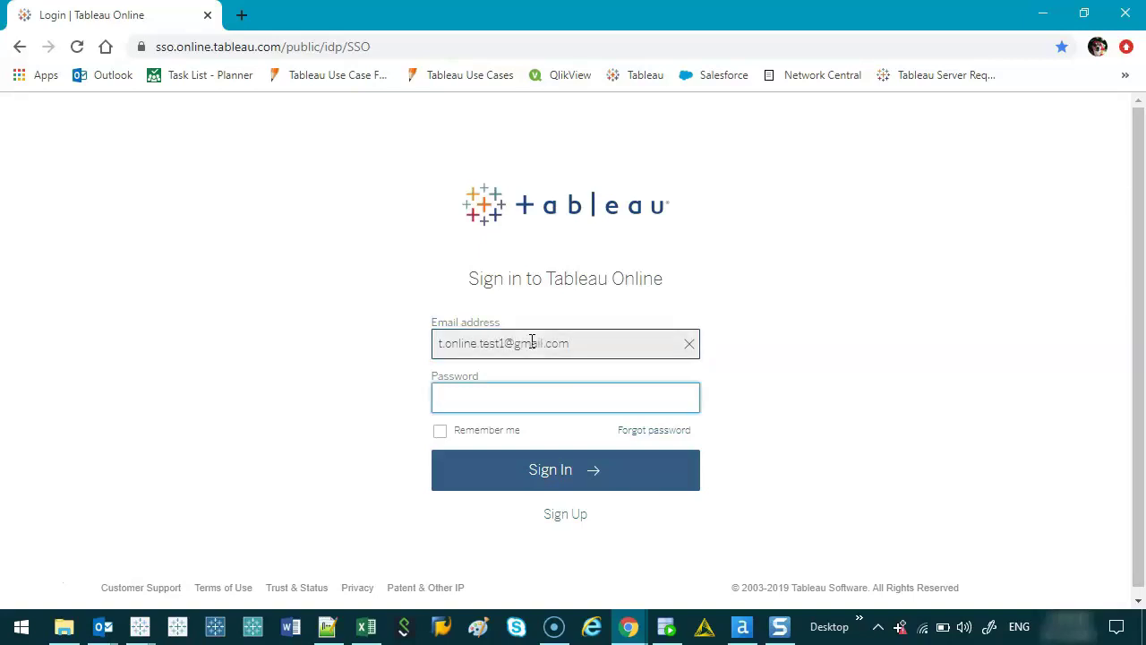
pyautogui.write('********')
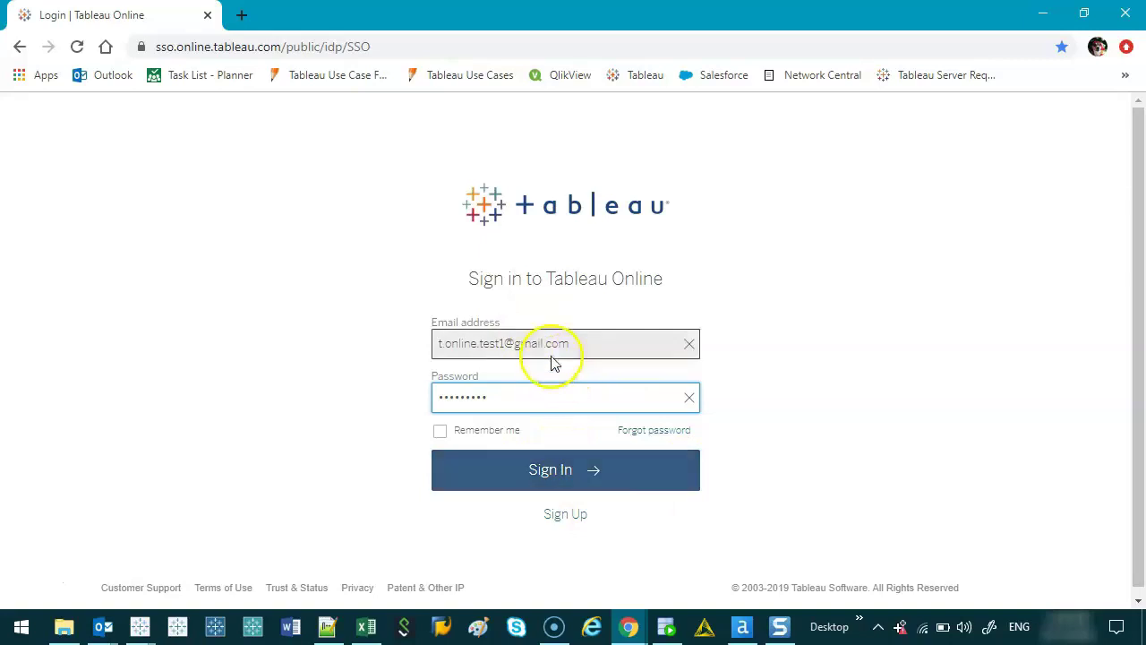
pyautogui.moveTo(698, 424)
pyautogui.mouseDown()
pyautogui.moveTo(629, 457)
pyautogui.moveTo(700, 427)
pyautogui.mouseUp()
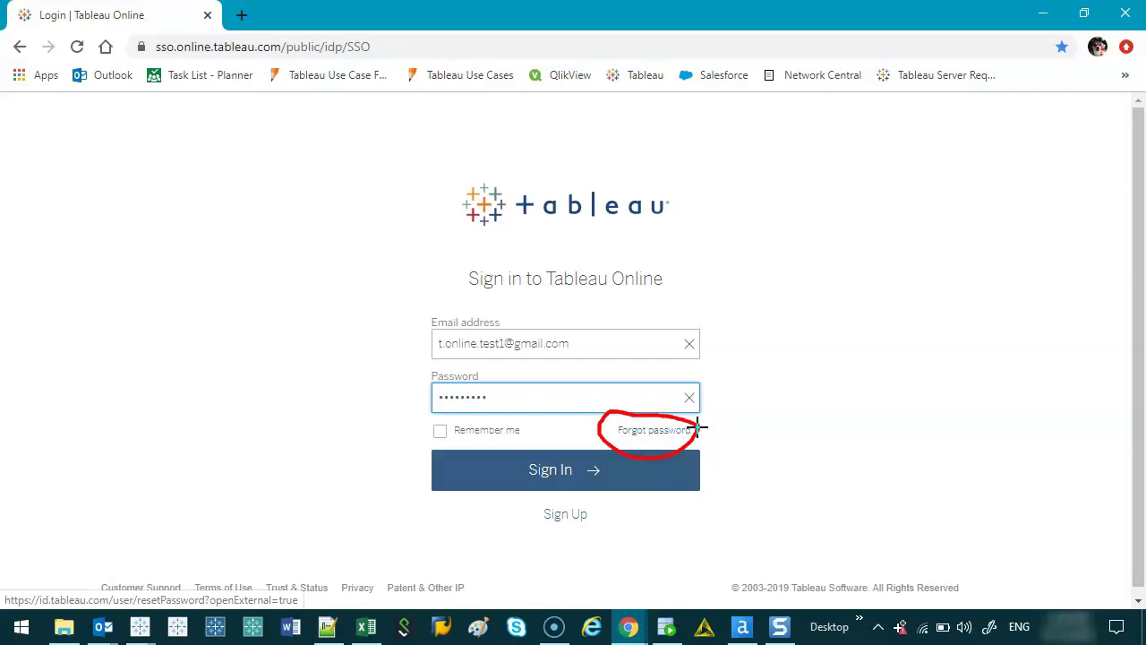
pyautogui.click(567, 473)
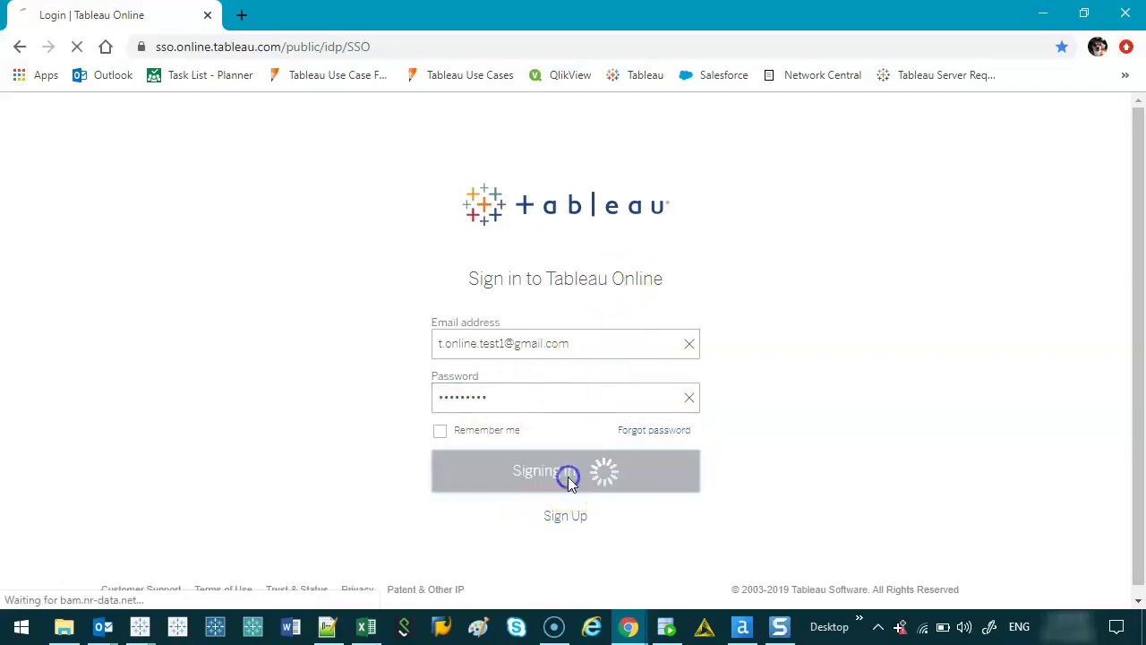